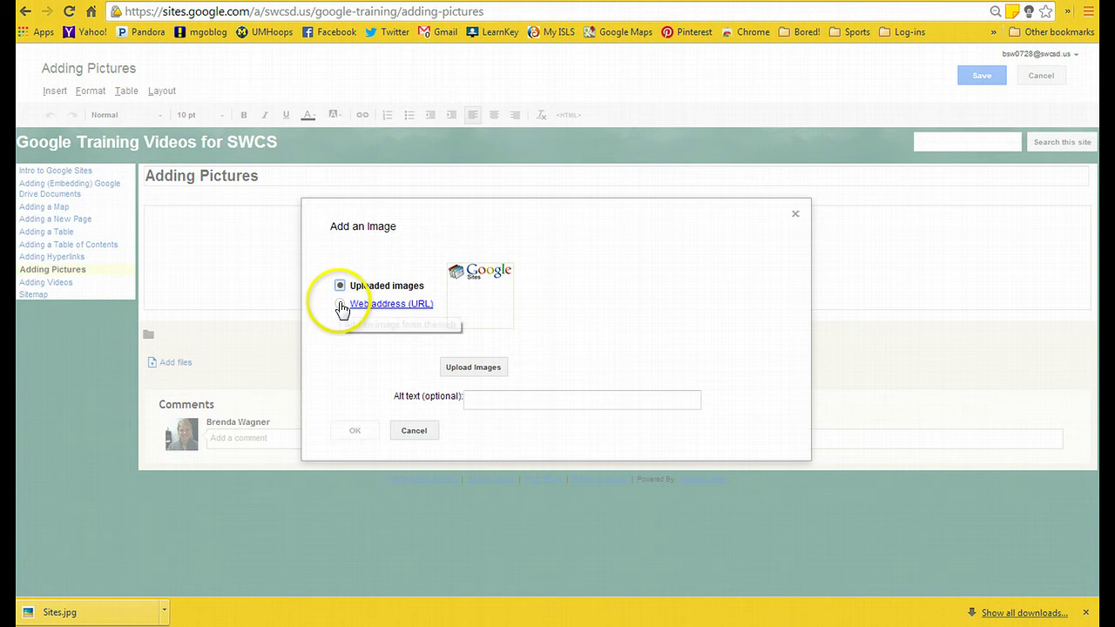
Keep uploaded images as the image source and upload the Sites picture file from the Desktop
left_click(341, 304)
left_click(342, 286)
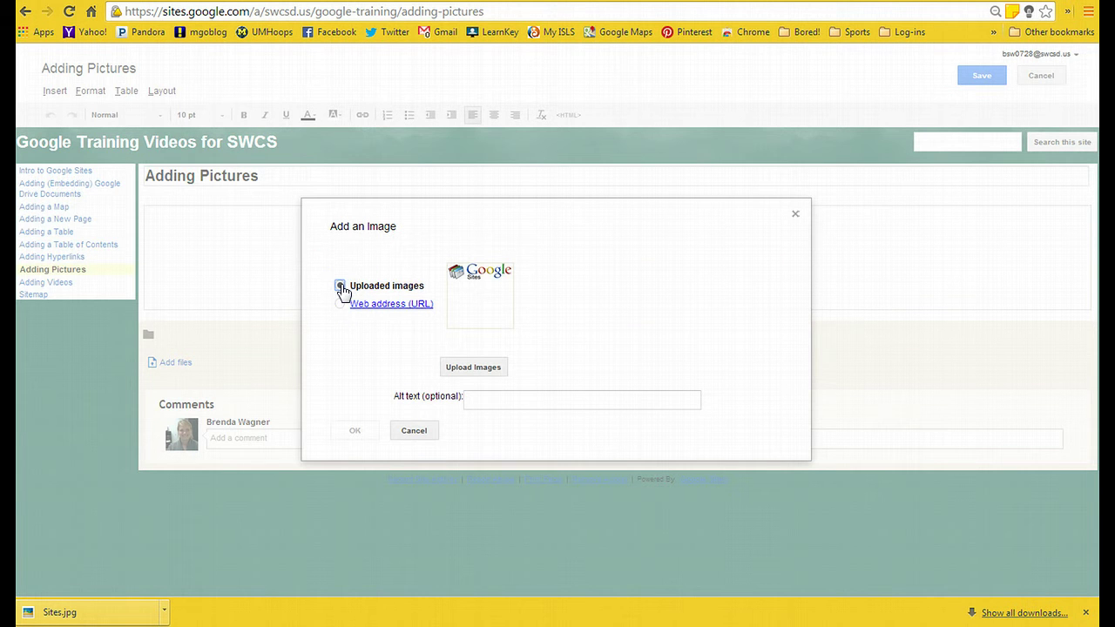
left_click(464, 372)
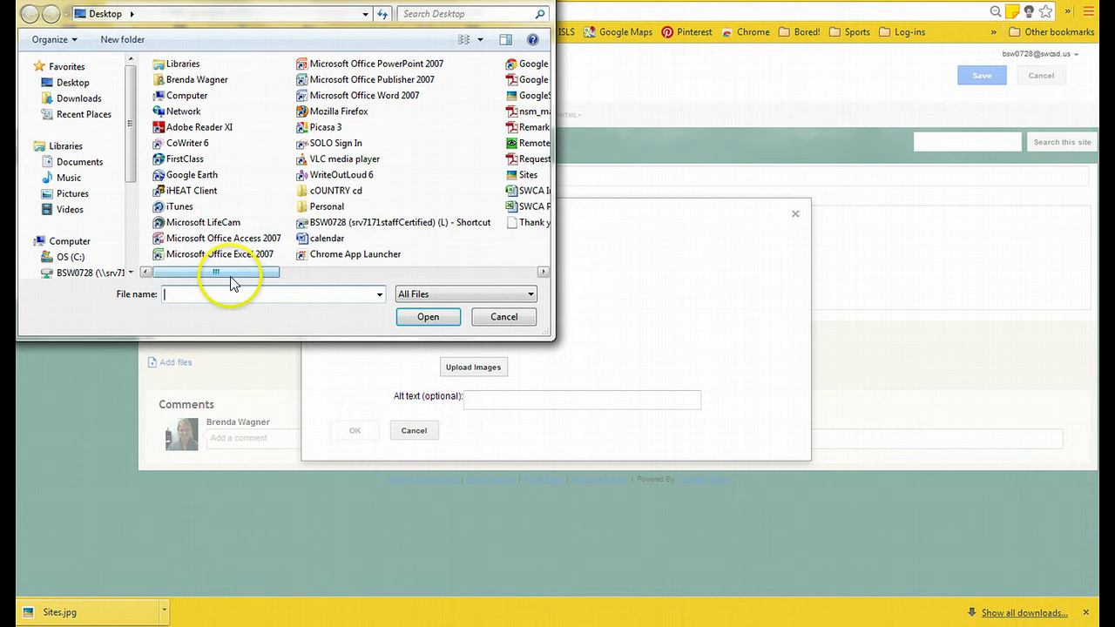
left_click_drag(231, 279, 286, 272)
left_click(522, 174)
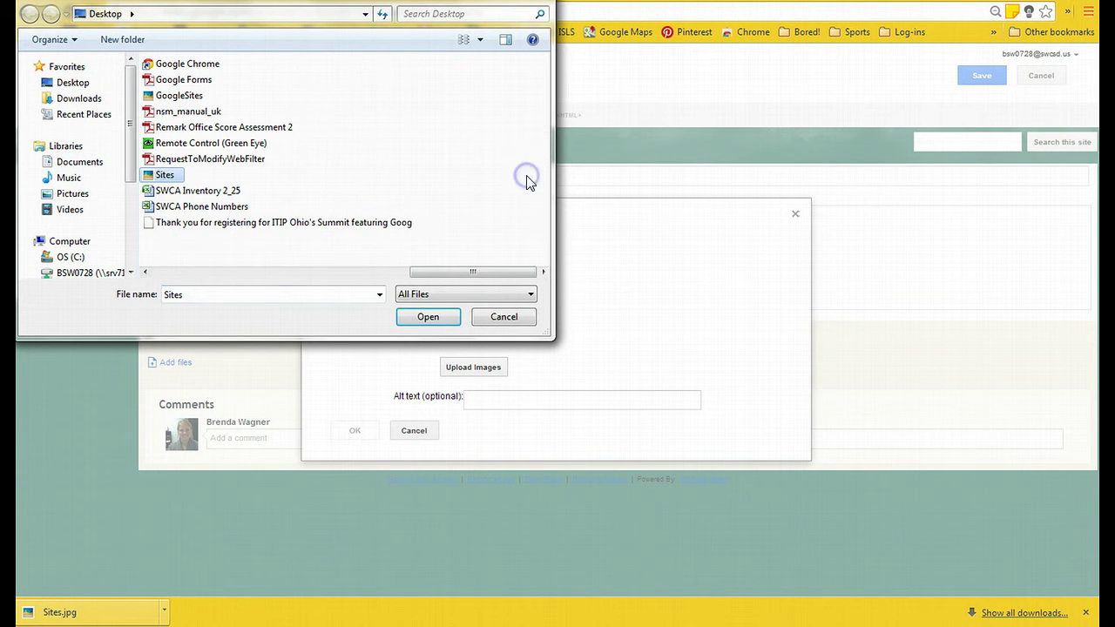
left_click(431, 316)
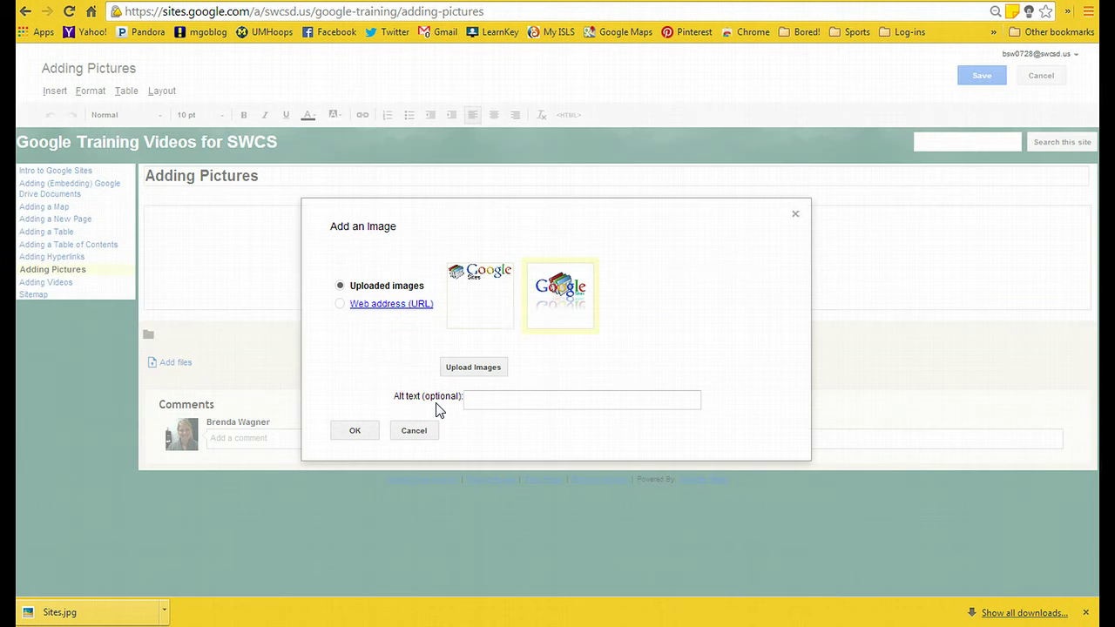
Insert the newly uploaded Google Sites logo into the page with the alt text "Click here to go to Google"
left_click(531, 316)
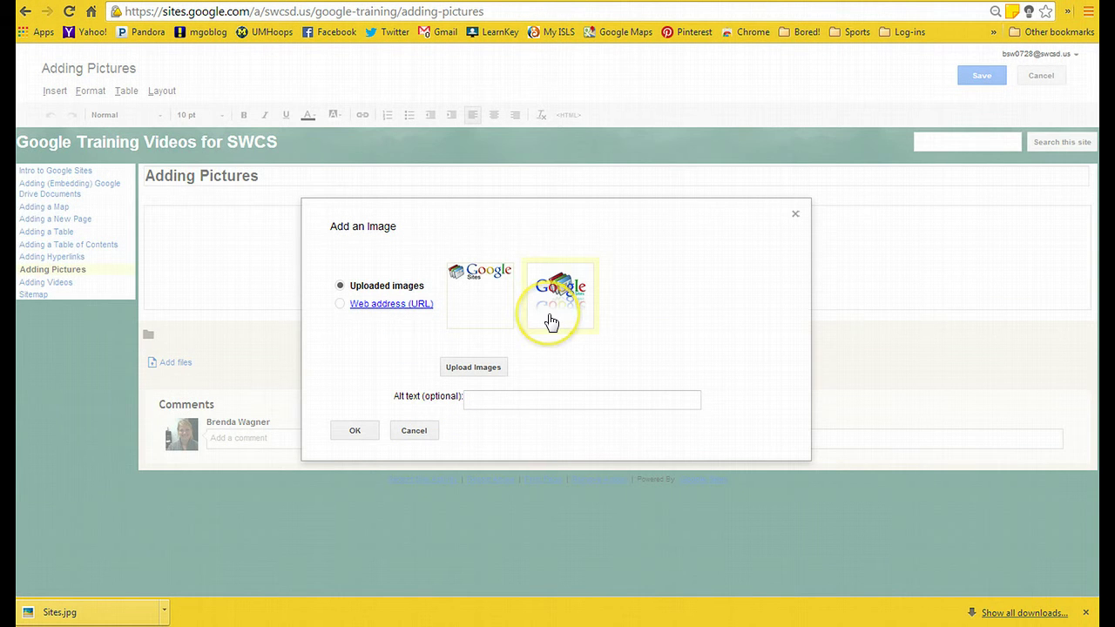
left_click(550, 323)
left_click(491, 399)
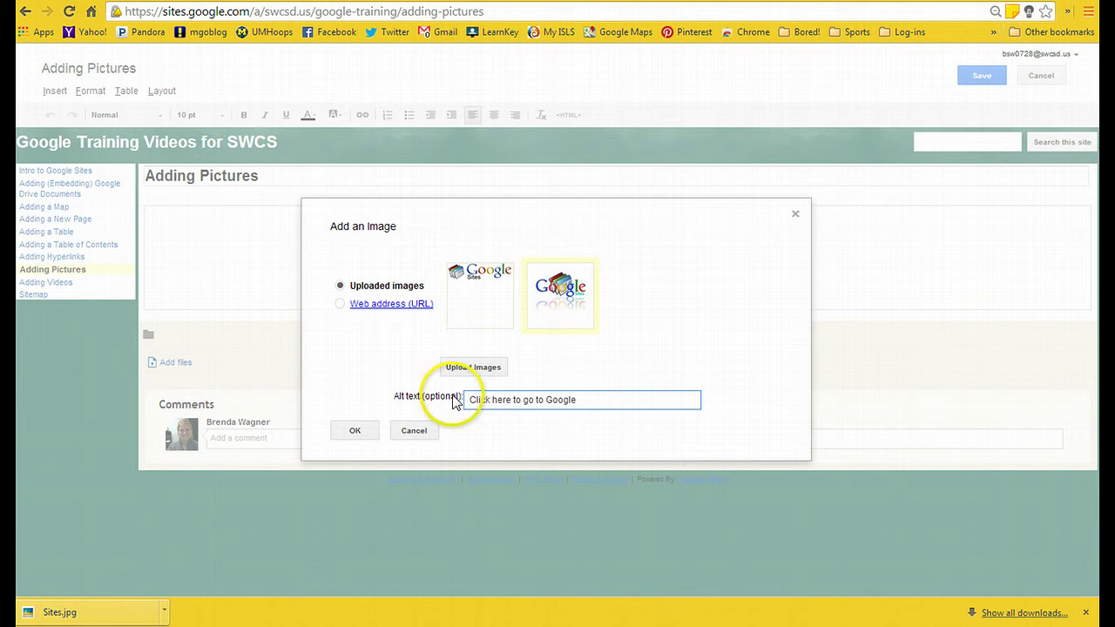
left_click(354, 430)
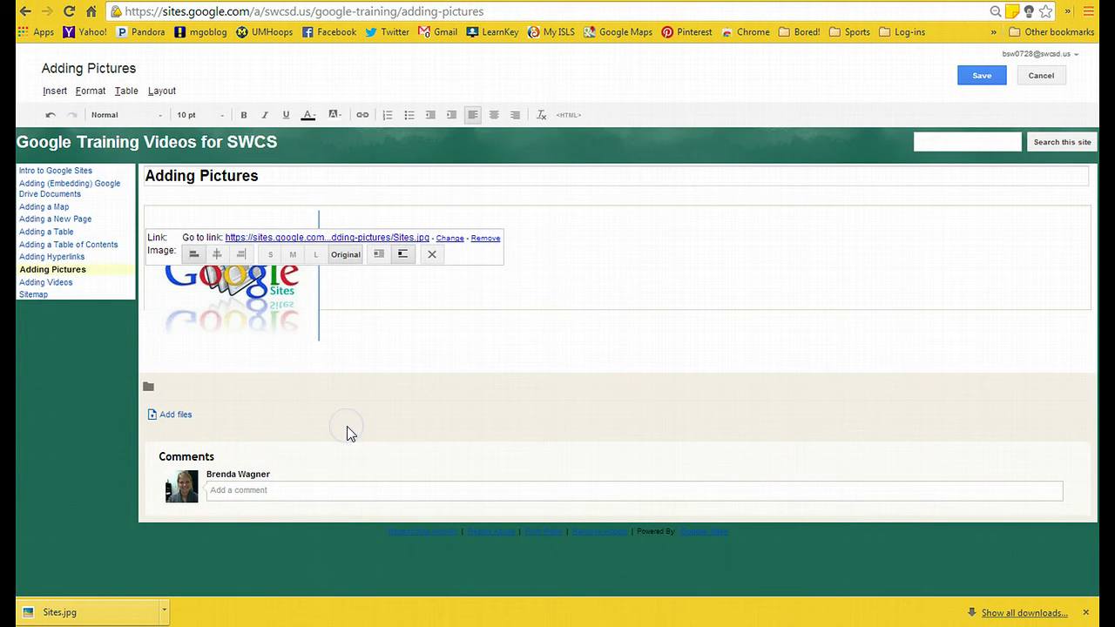
left_click(546, 305)
left_click(369, 305)
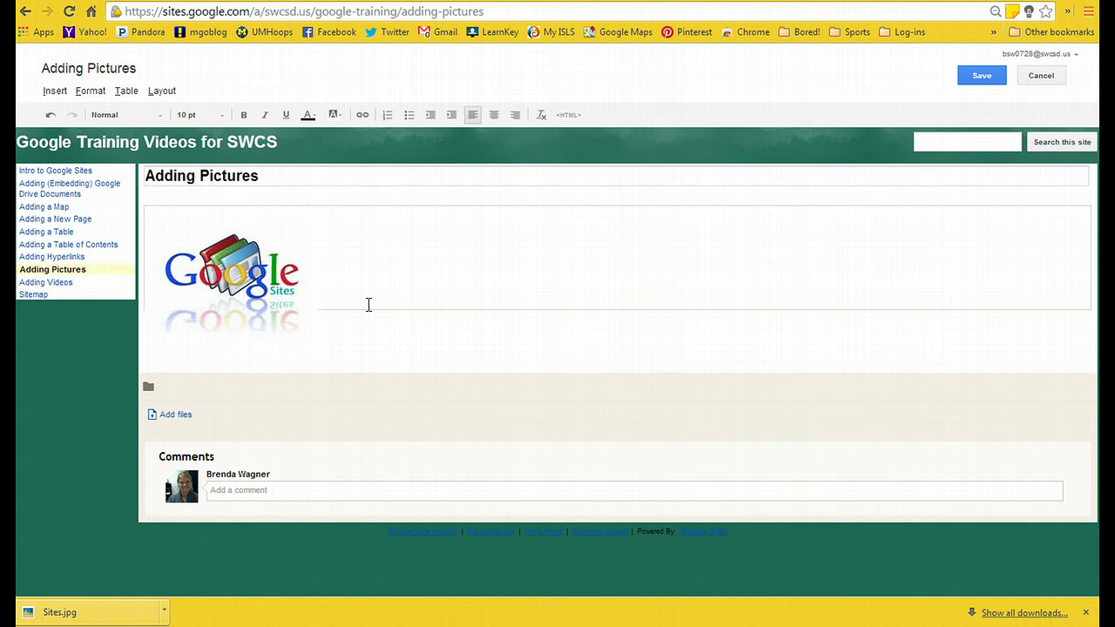
Start adding another image to the page with Web address (URL) as its source
left_click(55, 93)
left_click(68, 133)
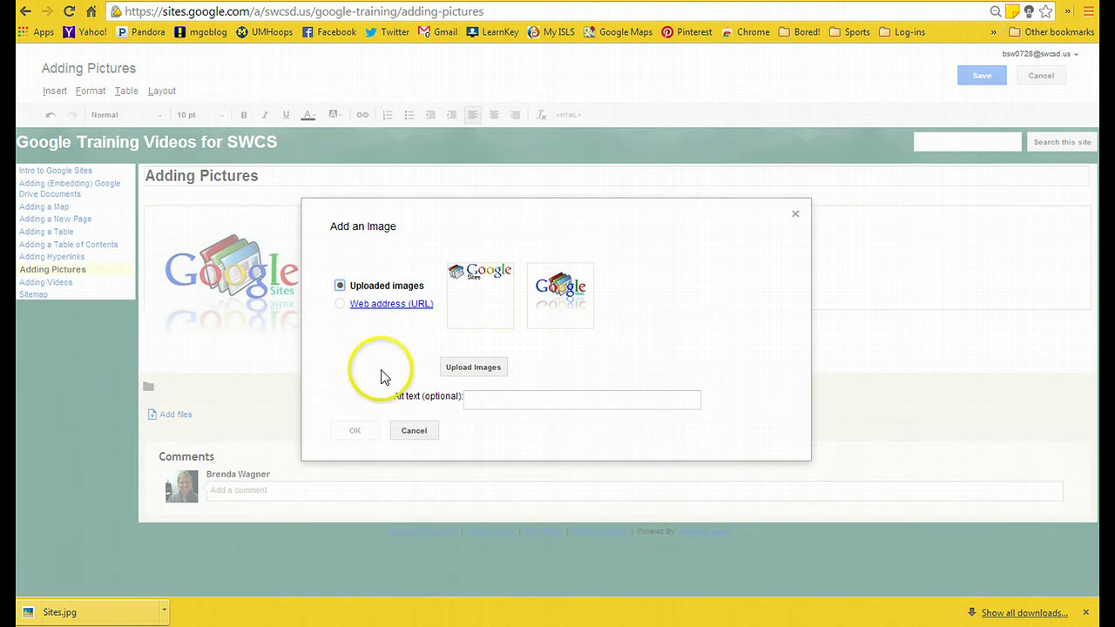
left_click(341, 304)
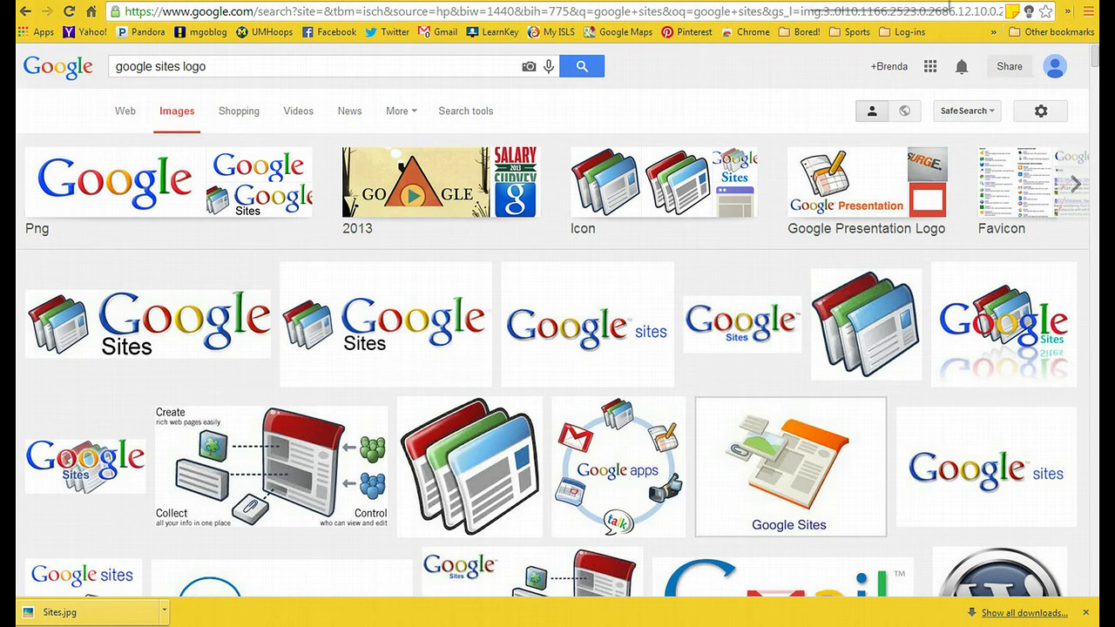
Open the 2slick.com Google Sites logo from the image search results at full size, copy its web address and return to the page editor
left_click(878, 3)
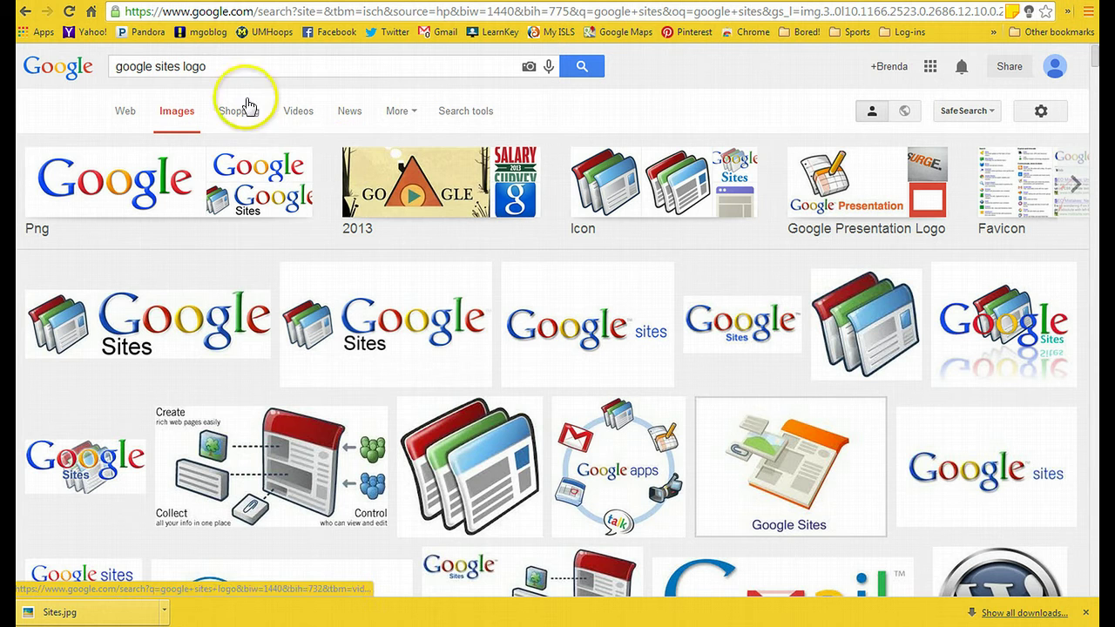
left_click(367, 316)
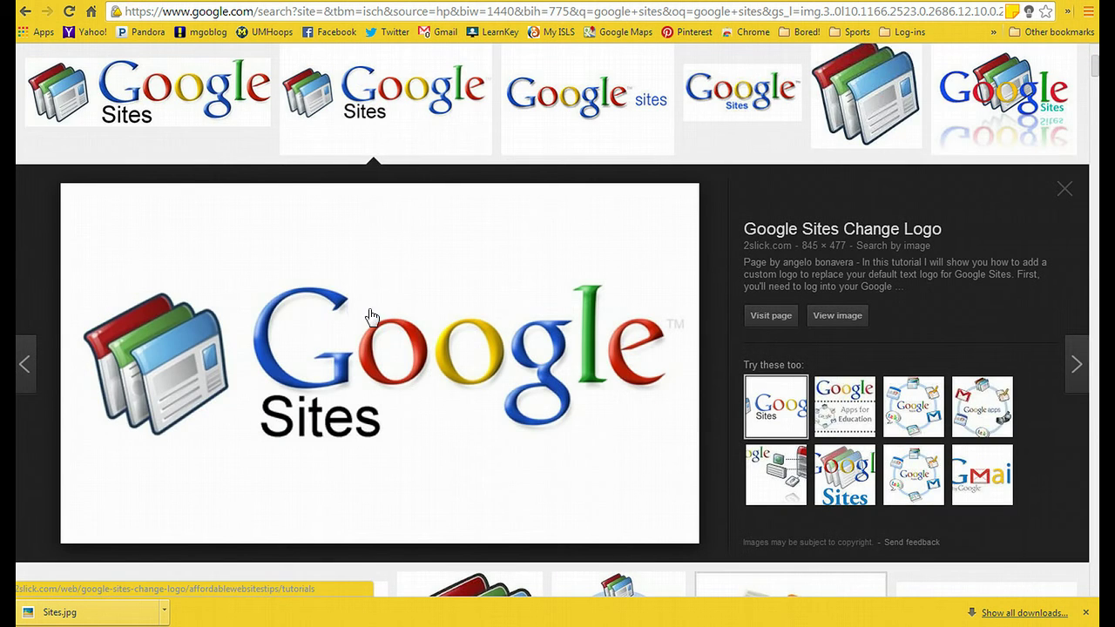
left_click(828, 321)
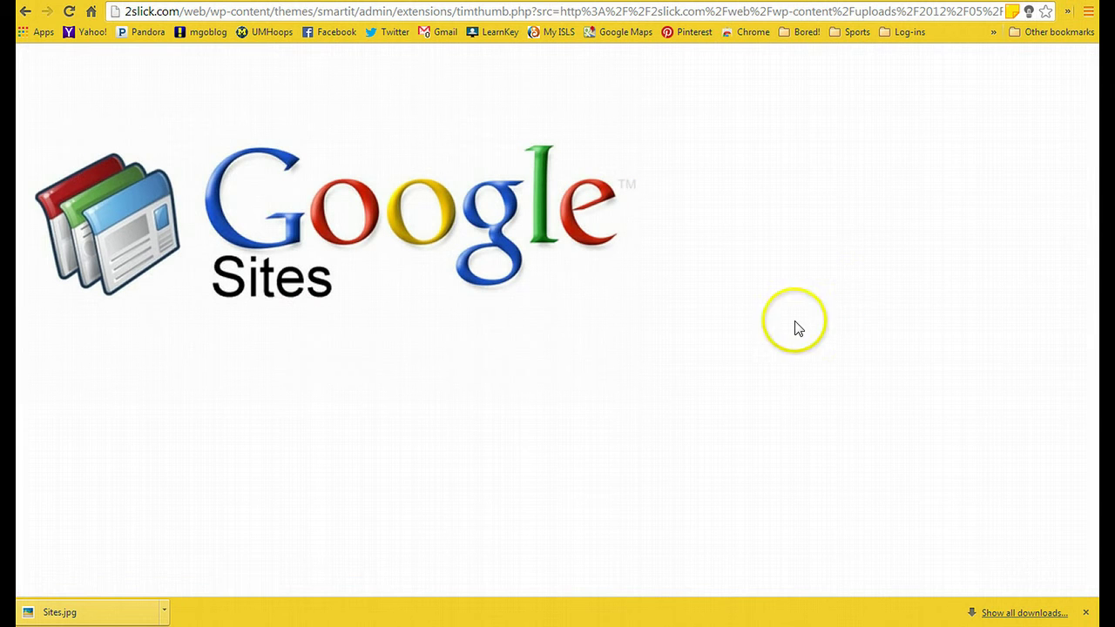
left_click(166, 18)
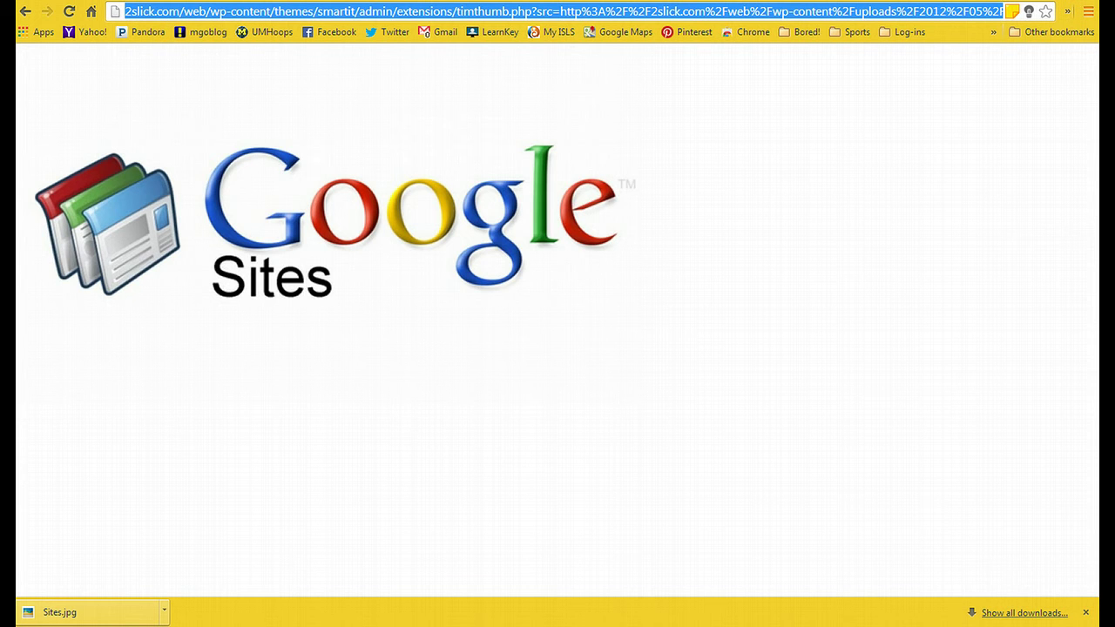
key("ctrl+Tab")
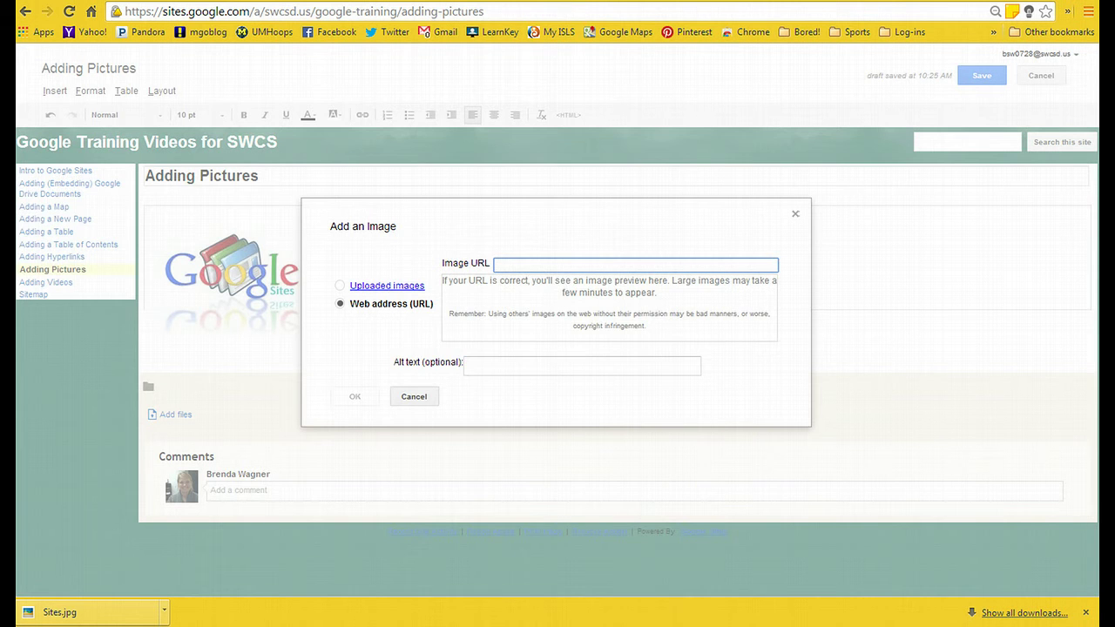
Insert the image from the copied web address with the alt text "Click here to go to Google"
key("ctrl+v")
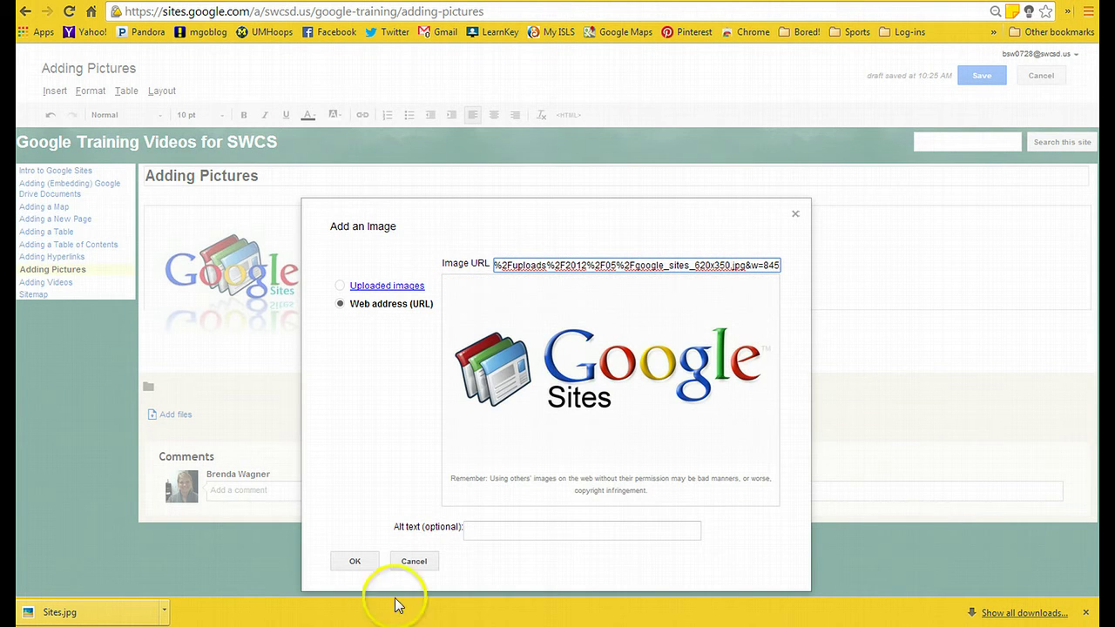
left_click(498, 531)
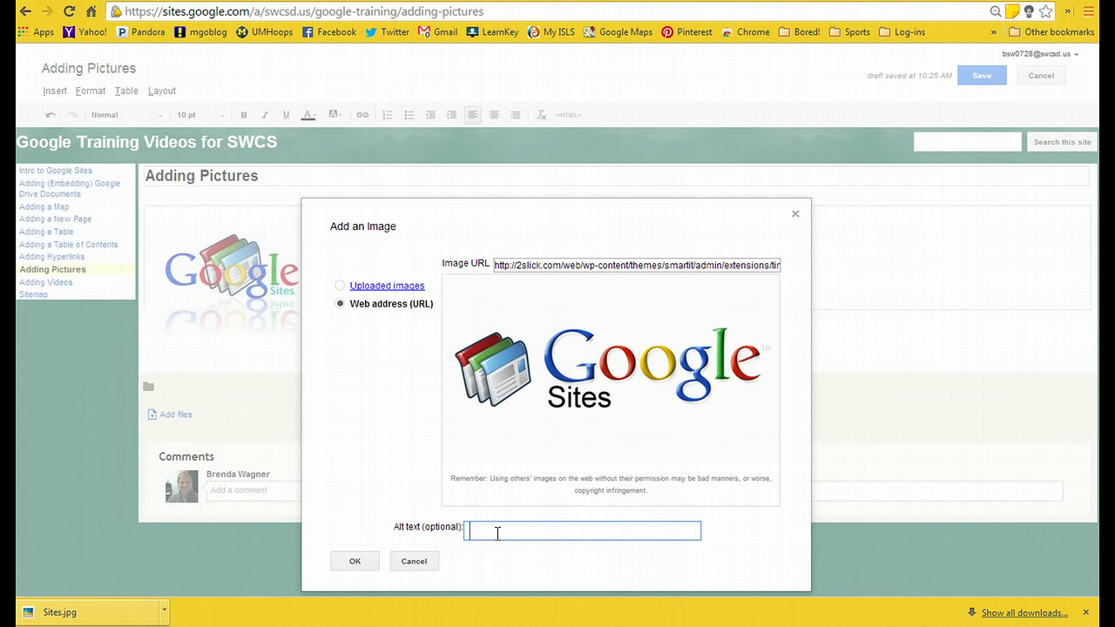
type("Click here to go to Google")
left_click(347, 564)
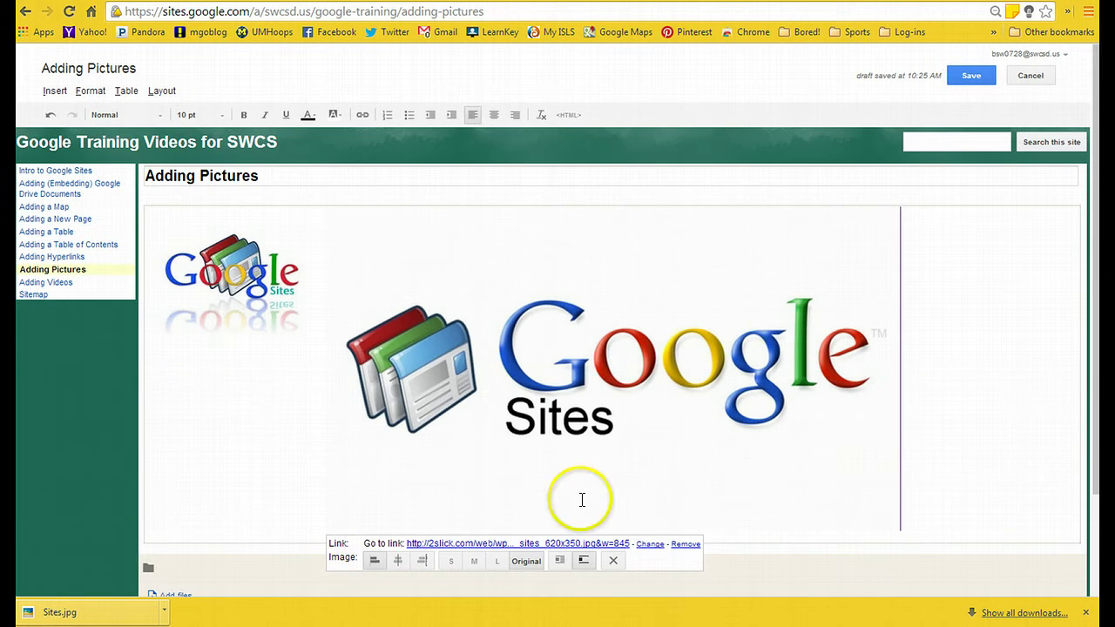
Try the small, medium, large and original sizes on the web-linked Google Sites logo, and leave it at medium
left_click(245, 280)
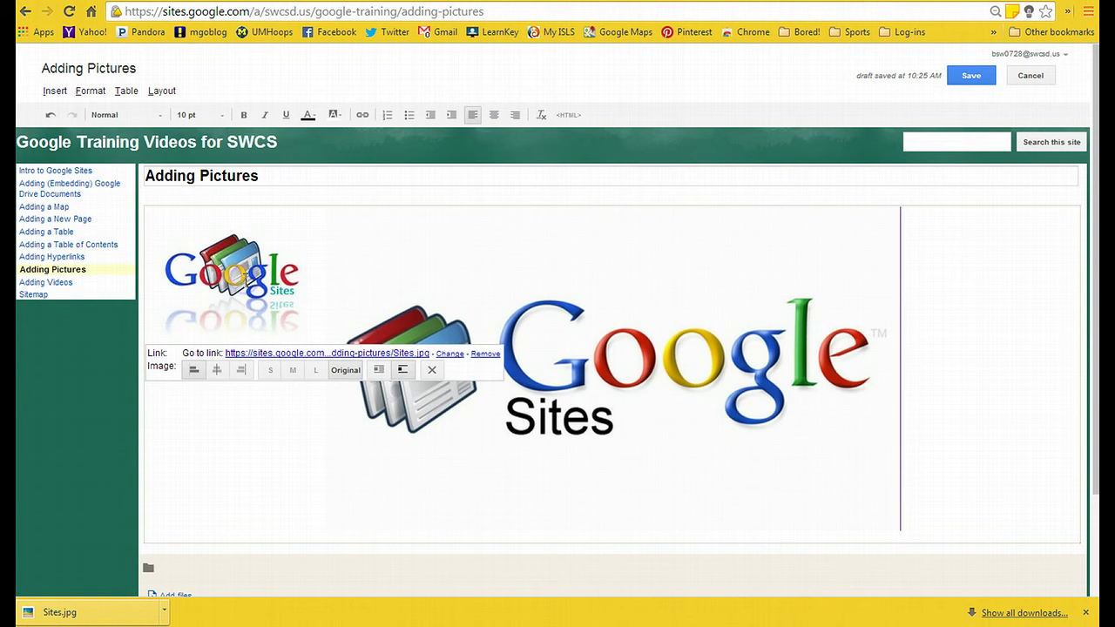
left_click(636, 343)
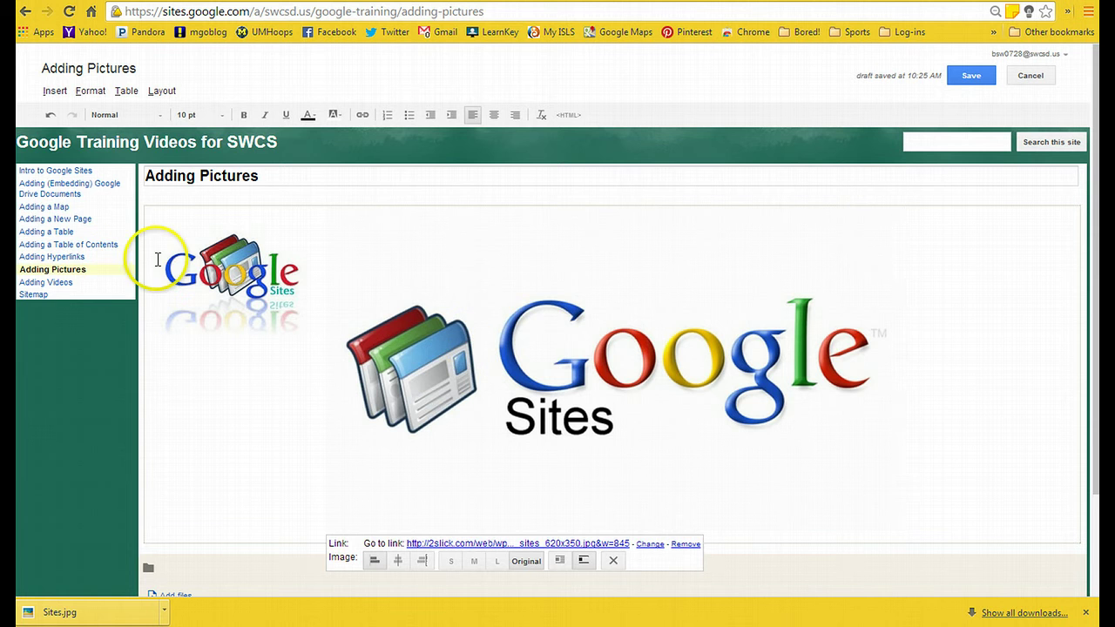
left_click(569, 363)
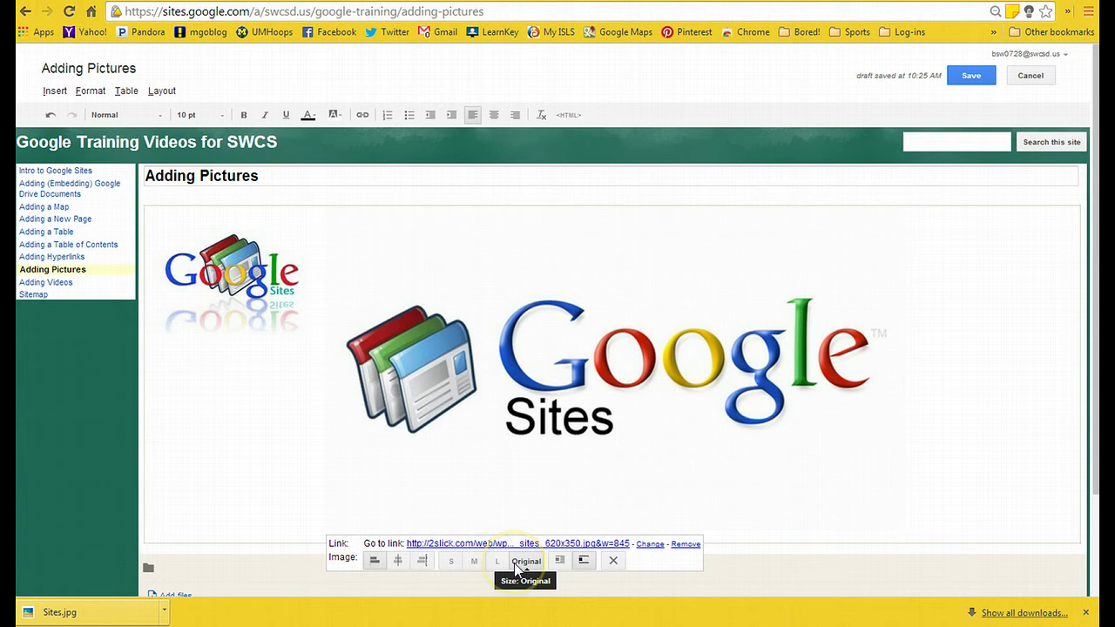
left_click(450, 560)
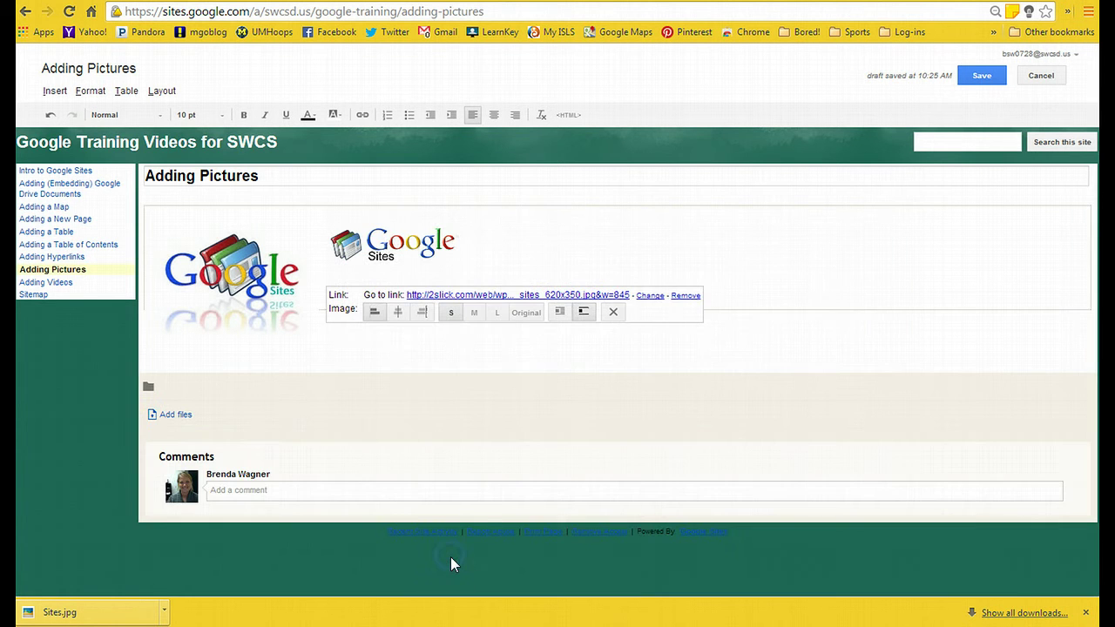
left_click(473, 314)
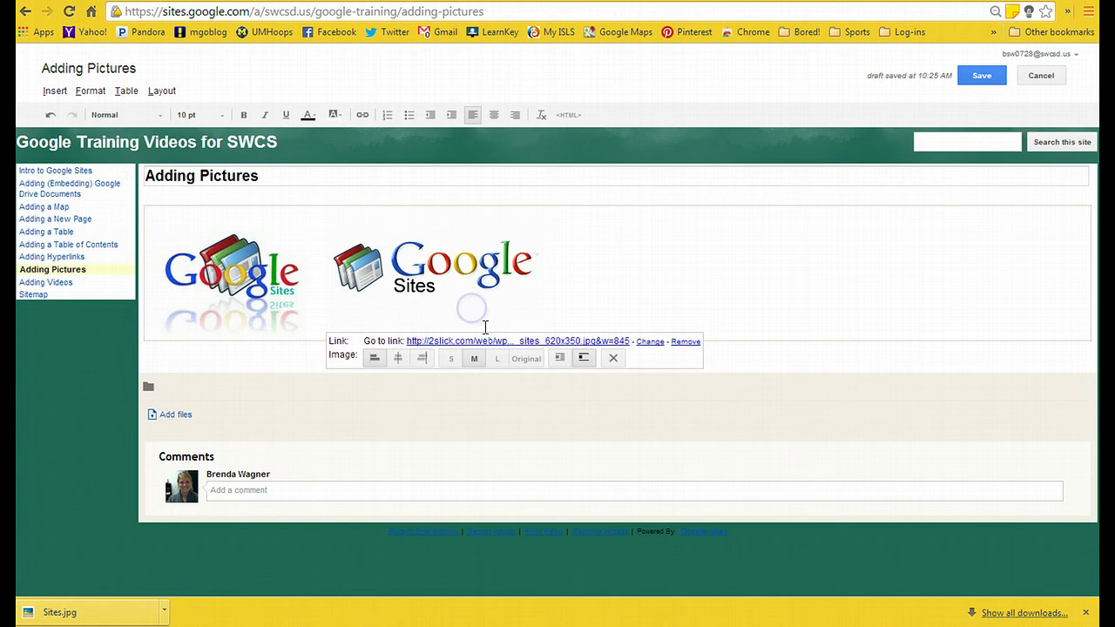
left_click(501, 358)
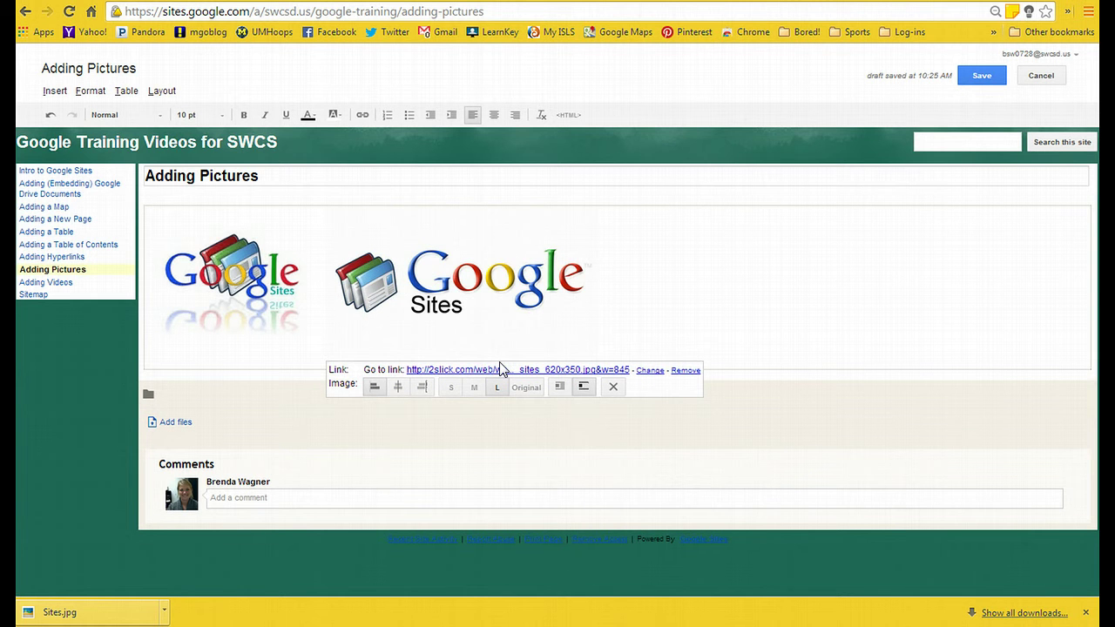
left_click(523, 387)
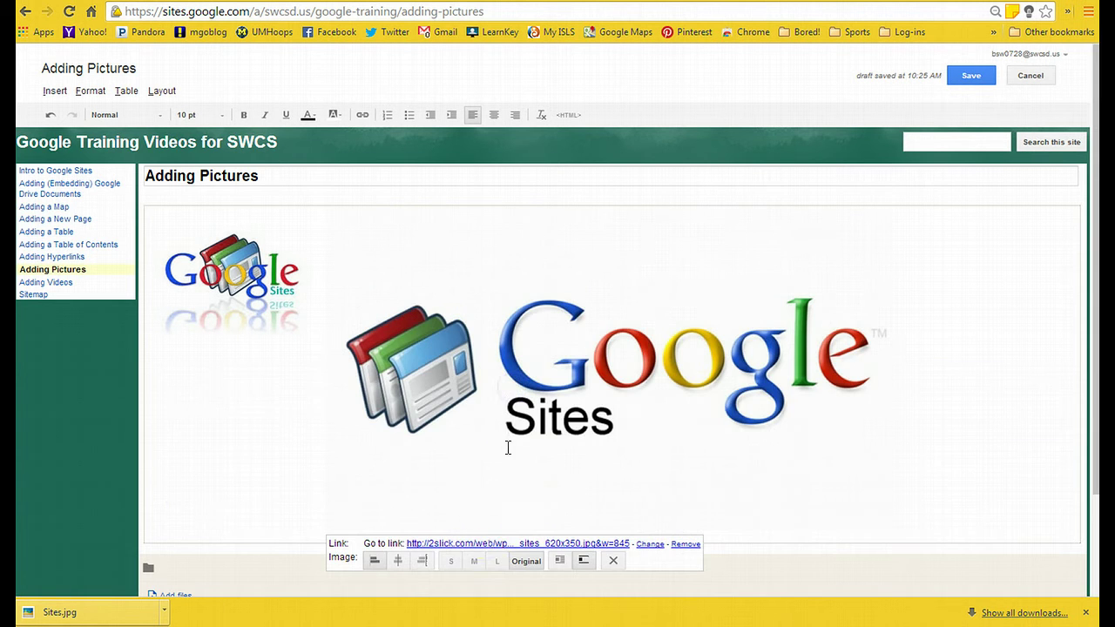
left_click(474, 562)
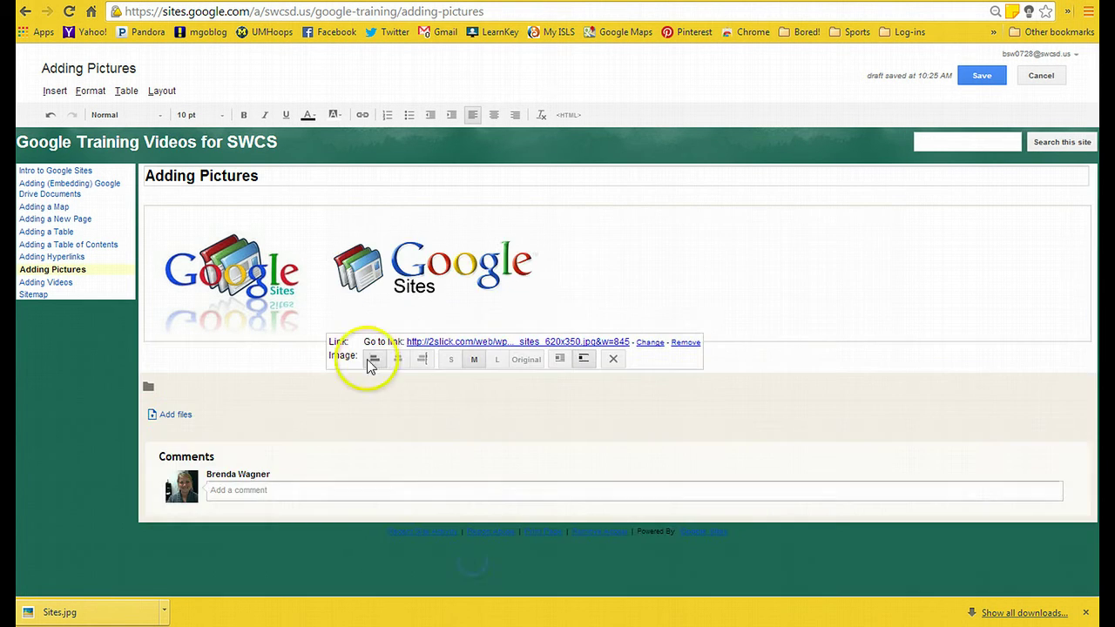
Try other sizes, including medium and large, on the uploaded reflected logo and remove that image from the page
left_click(292, 376)
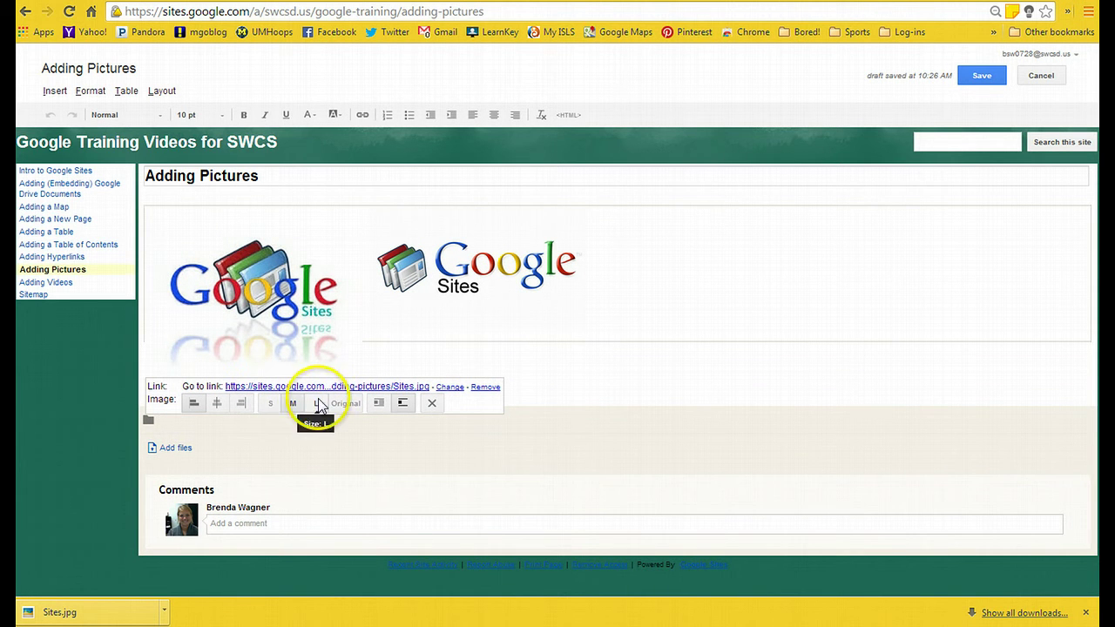
left_click(314, 405)
left_click(269, 442)
left_click(433, 274)
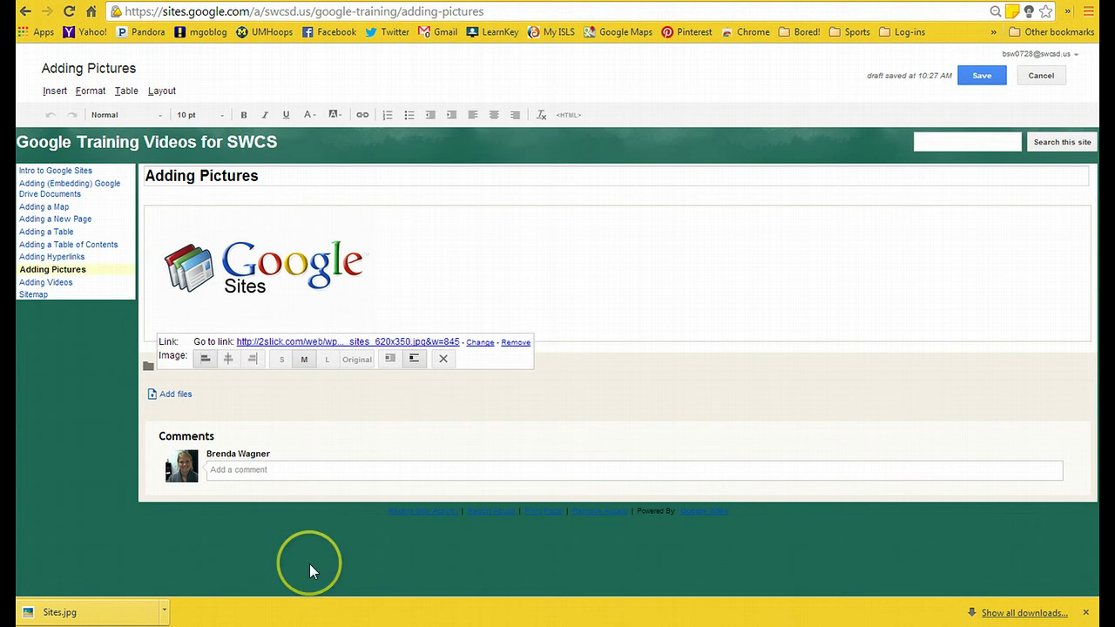
Try centre and right alignment on the remaining Google Sites logo, and align it left again
left_click(262, 281)
left_click(215, 376)
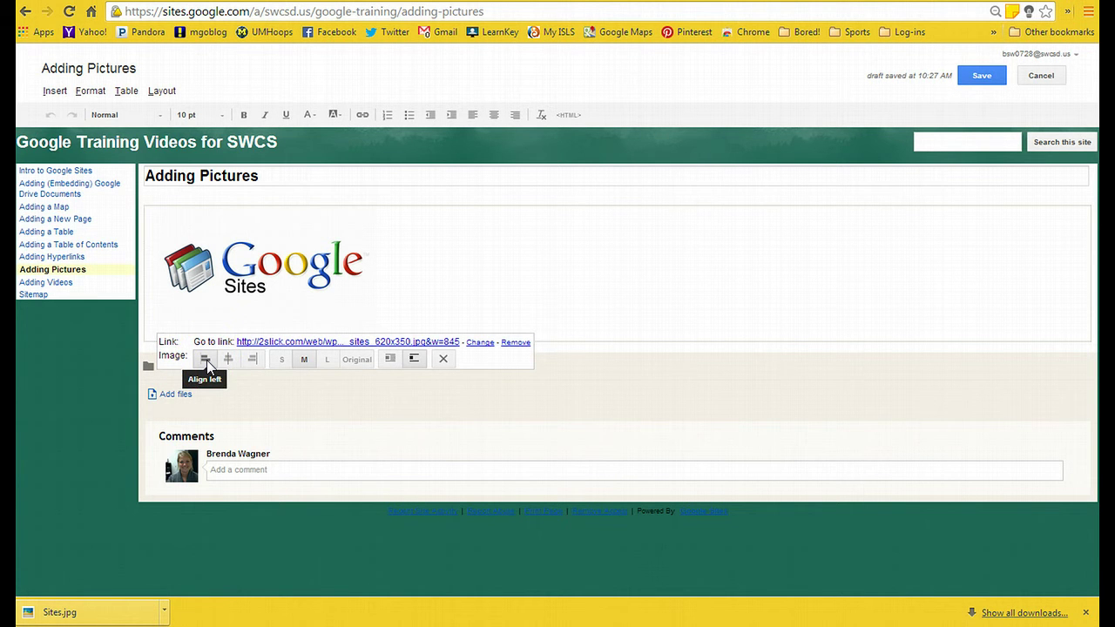
left_click(228, 359)
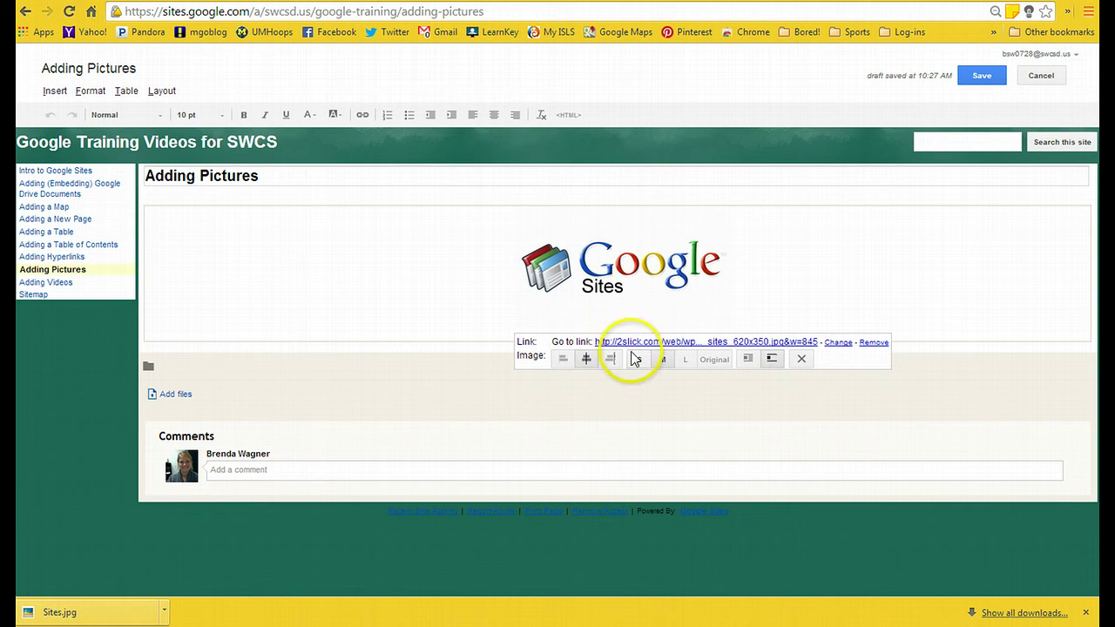
left_click(610, 362)
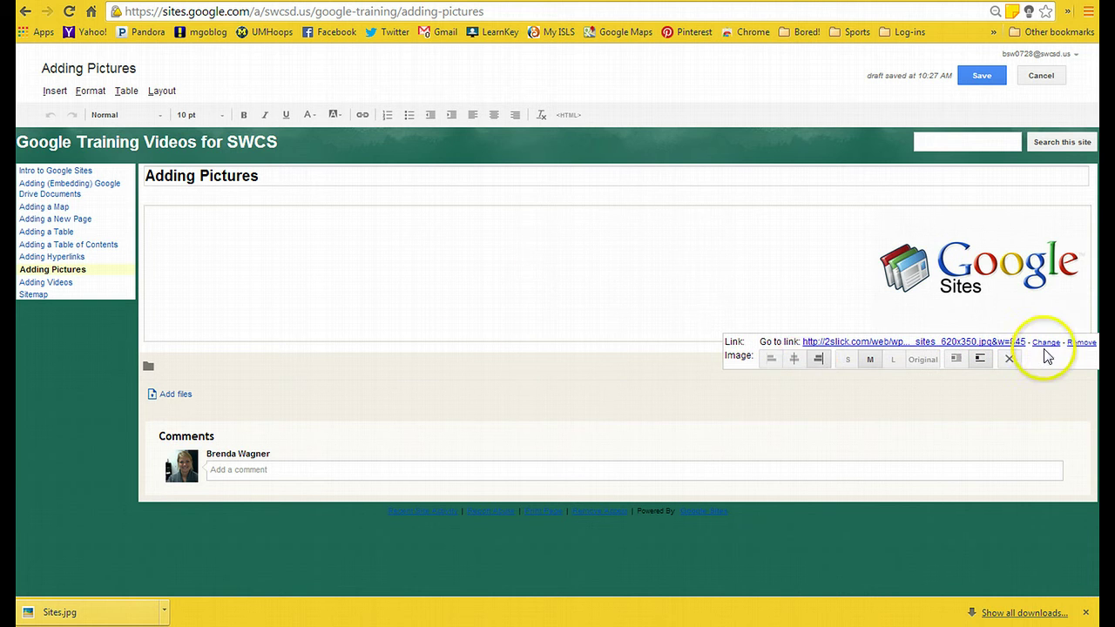
left_click(771, 359)
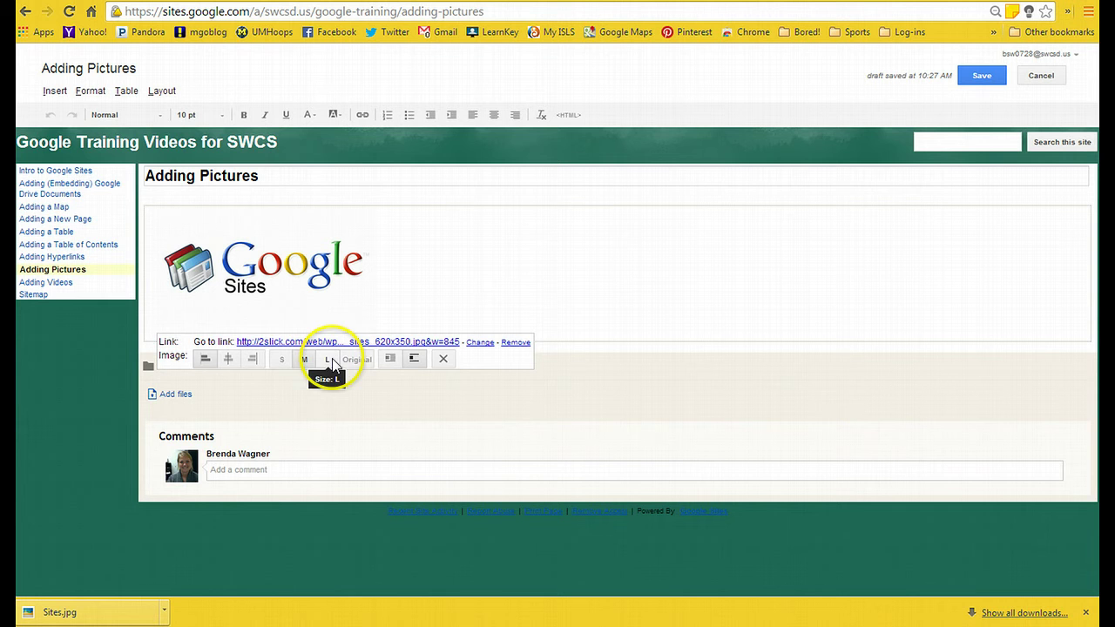
Turn on text wrapping for the logo and write "I can type right next to the picture" over six lines beside it
left_click(388, 361)
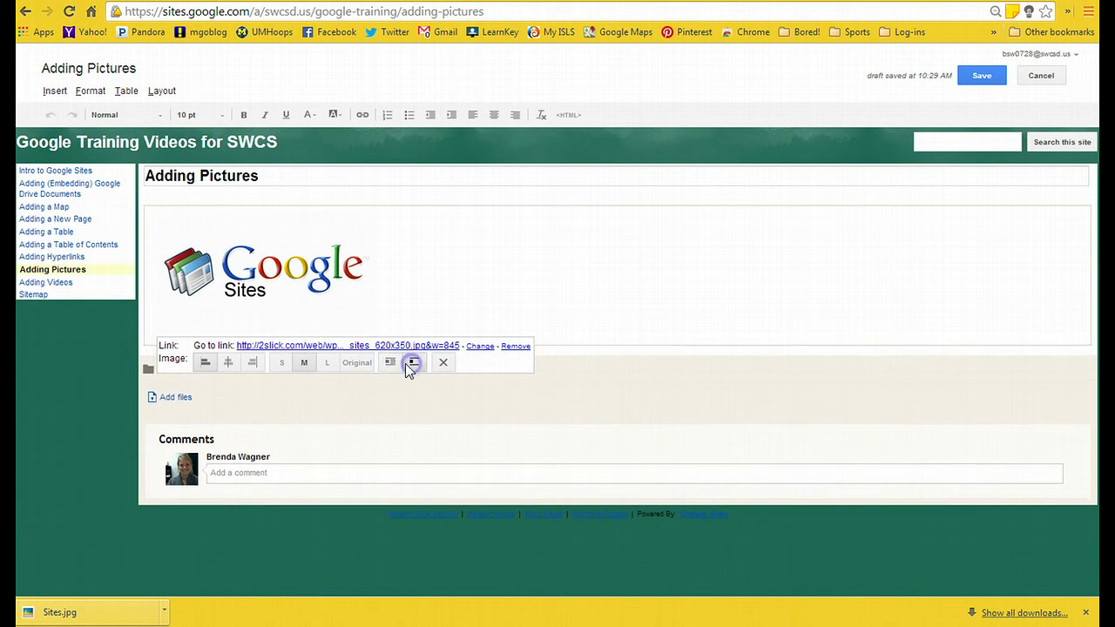
left_click(390, 363)
left_click(407, 268)
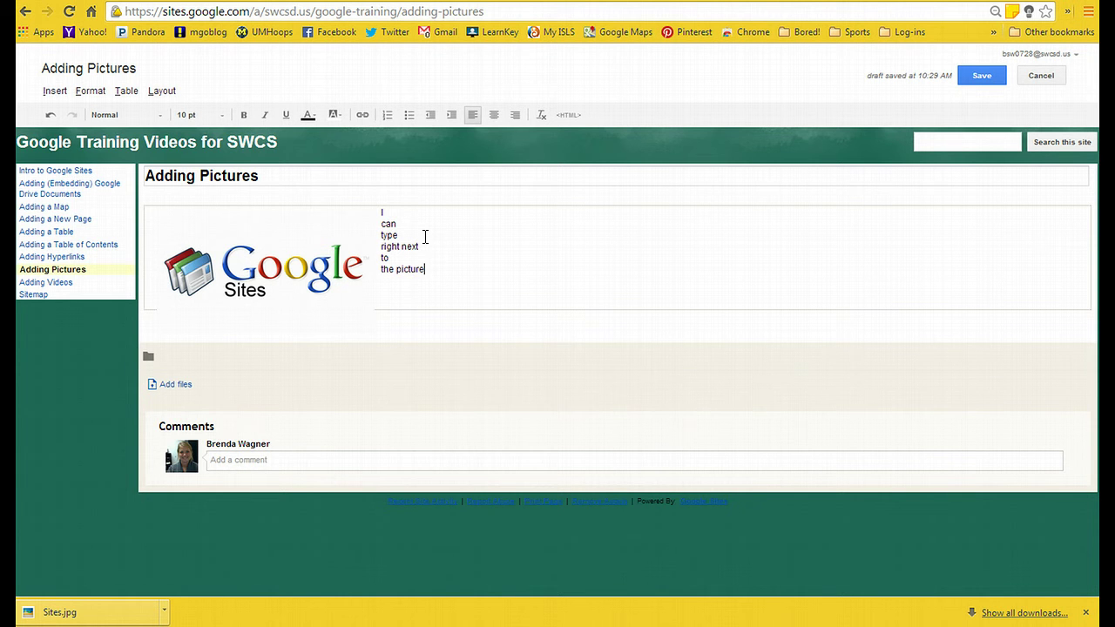
left_click(266, 258)
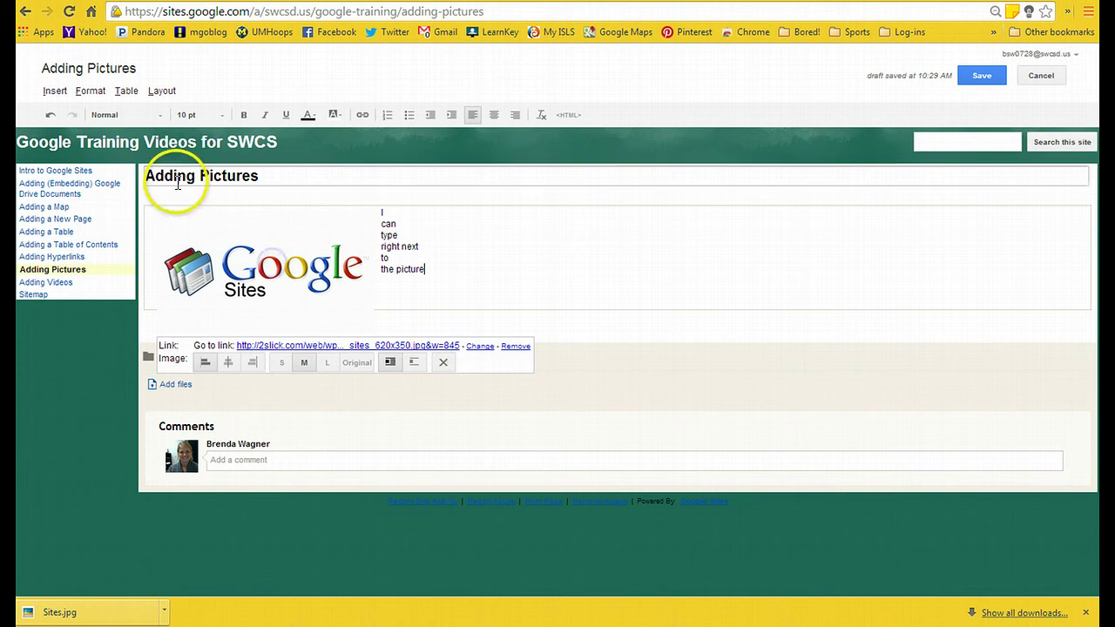
Try turning text wrapping off for the Google Sites logo, and turn it back on
left_click(415, 363)
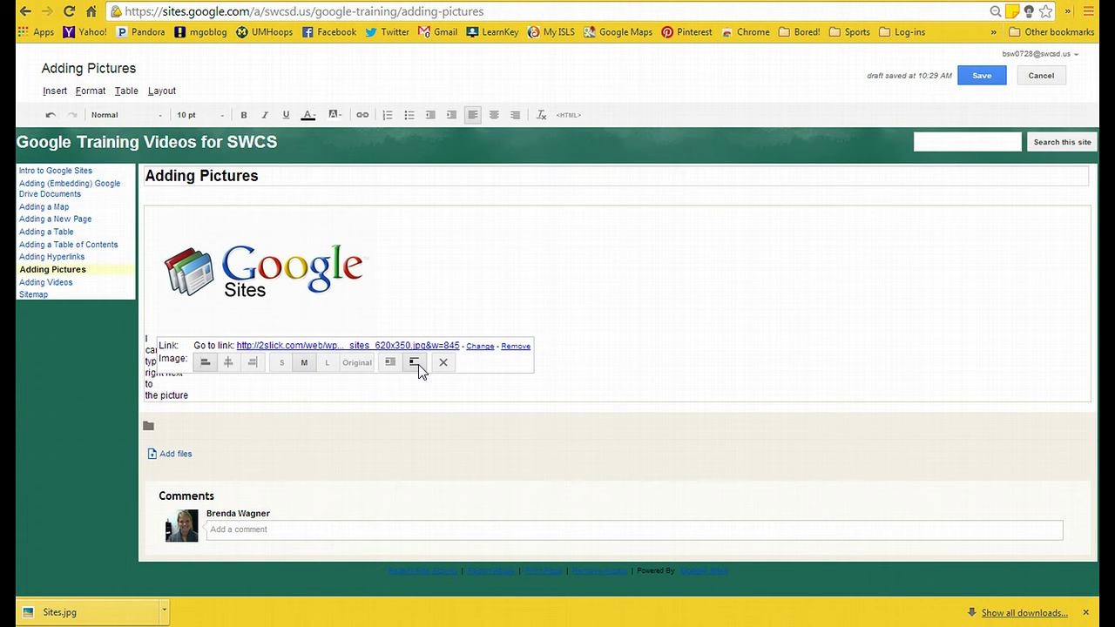
left_click(391, 364)
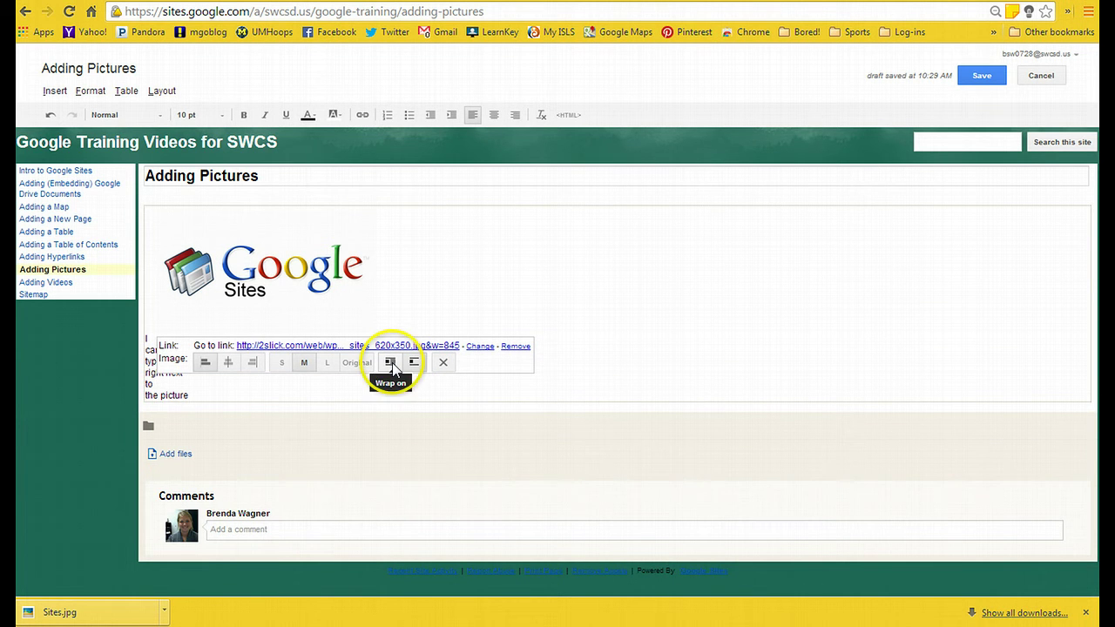
left_click(392, 363)
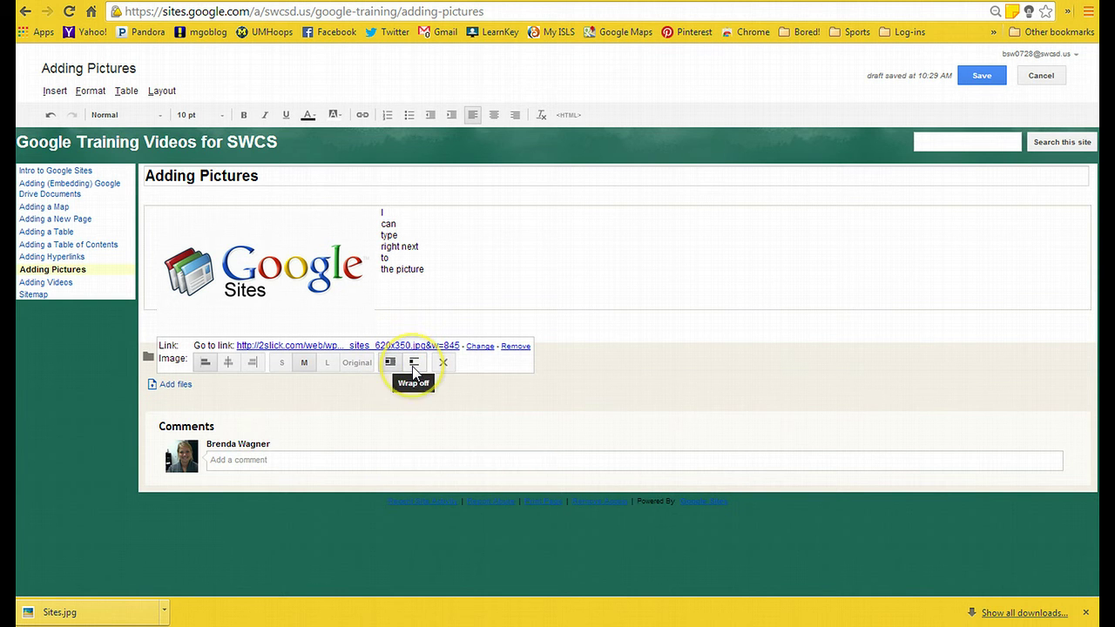
Remove the Google Sites logo from the page and undo the removal
left_click(444, 364)
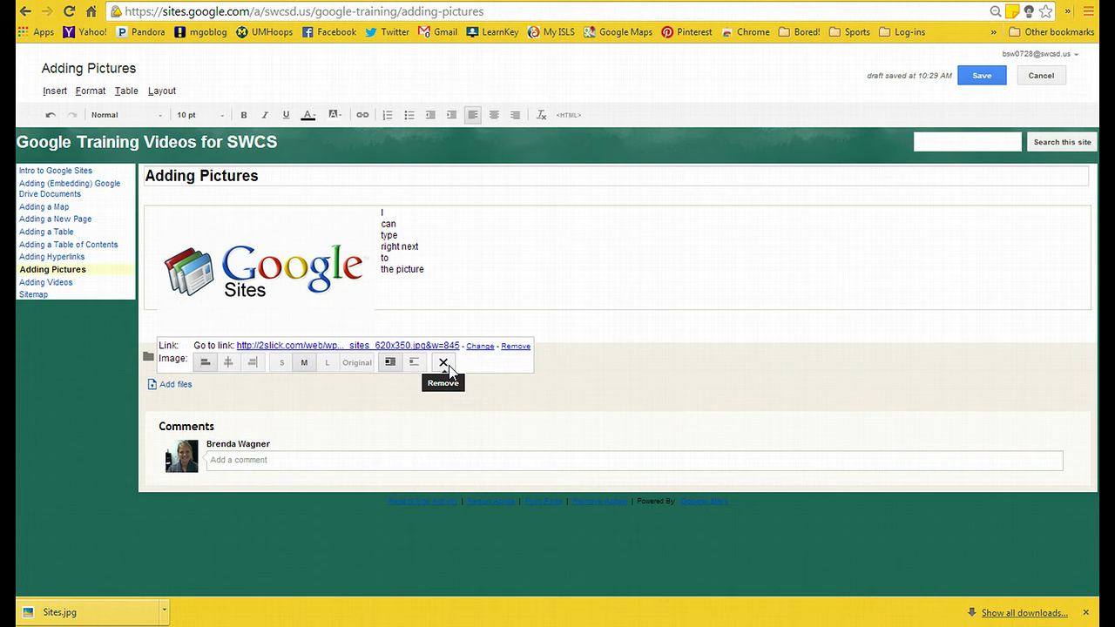
left_click(444, 364)
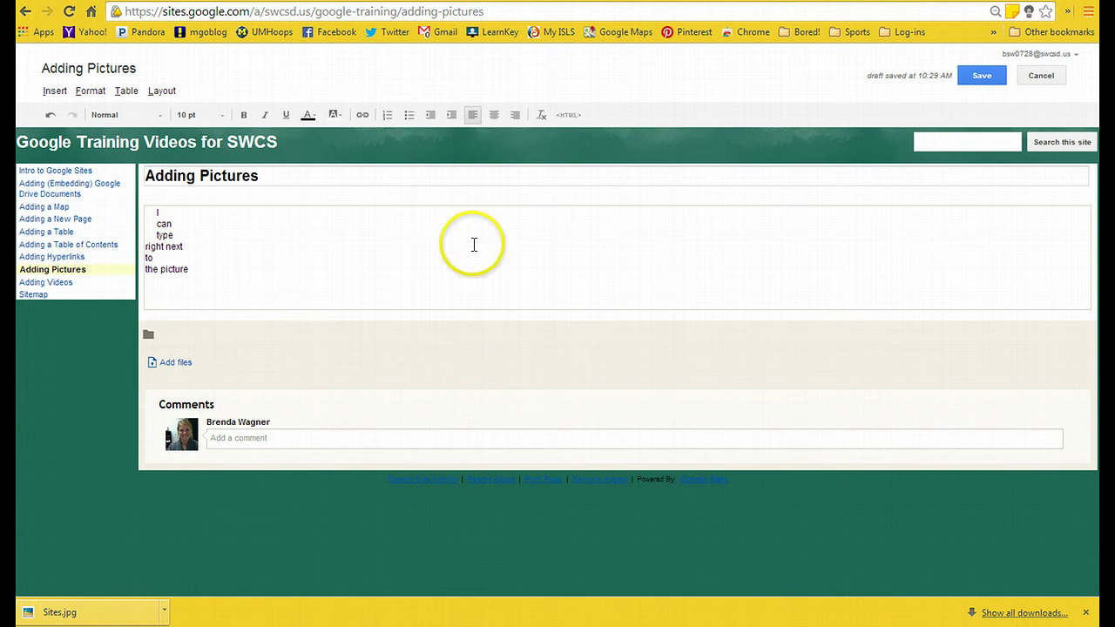
left_click(52, 117)
Open the logo's link for changing, look through the Sites page and Apps Script link types, and choose a web address
left_click(354, 267)
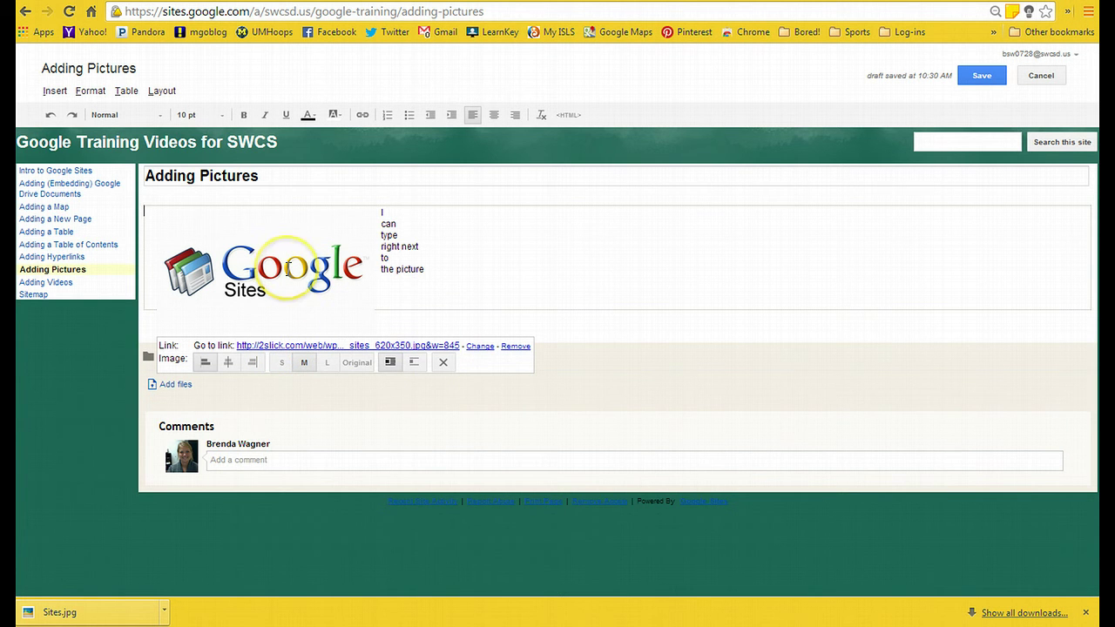
left_click(477, 348)
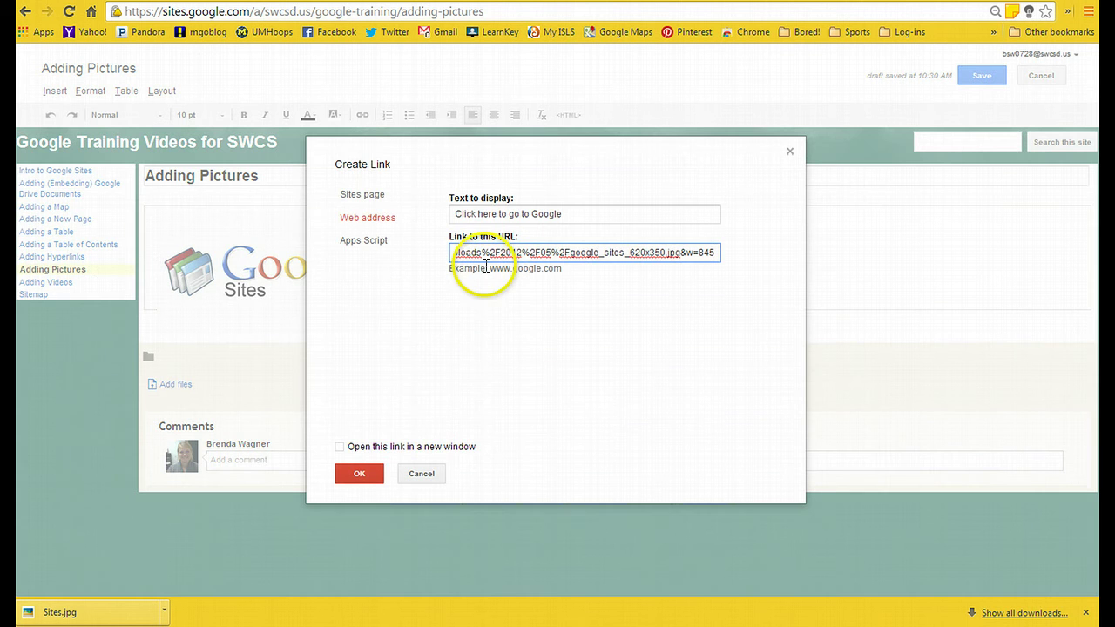
left_click(349, 201)
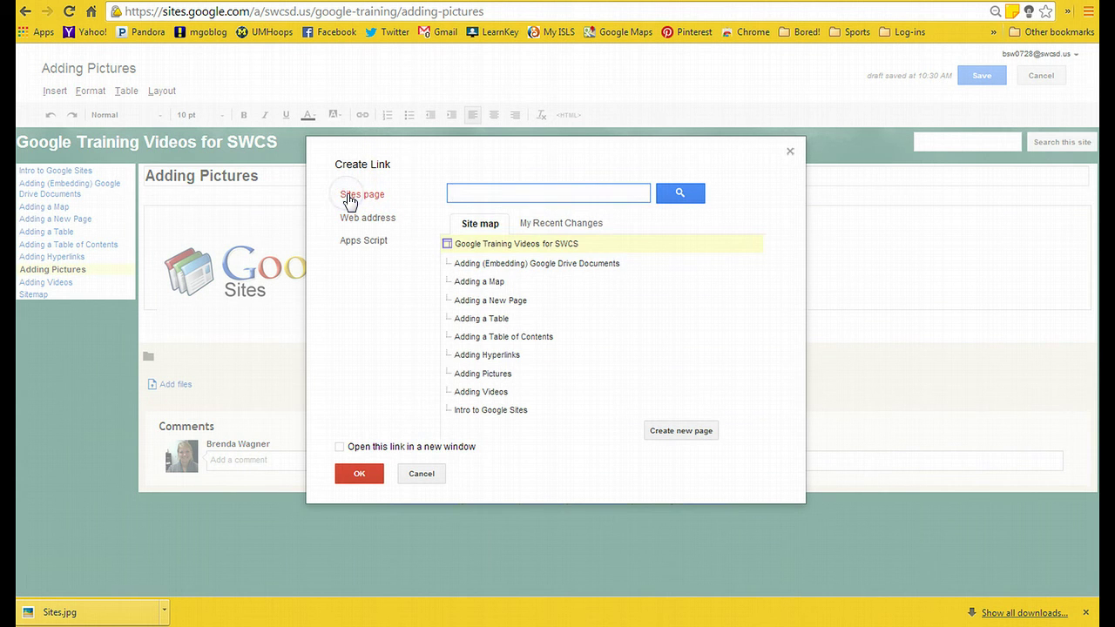
left_click(358, 219)
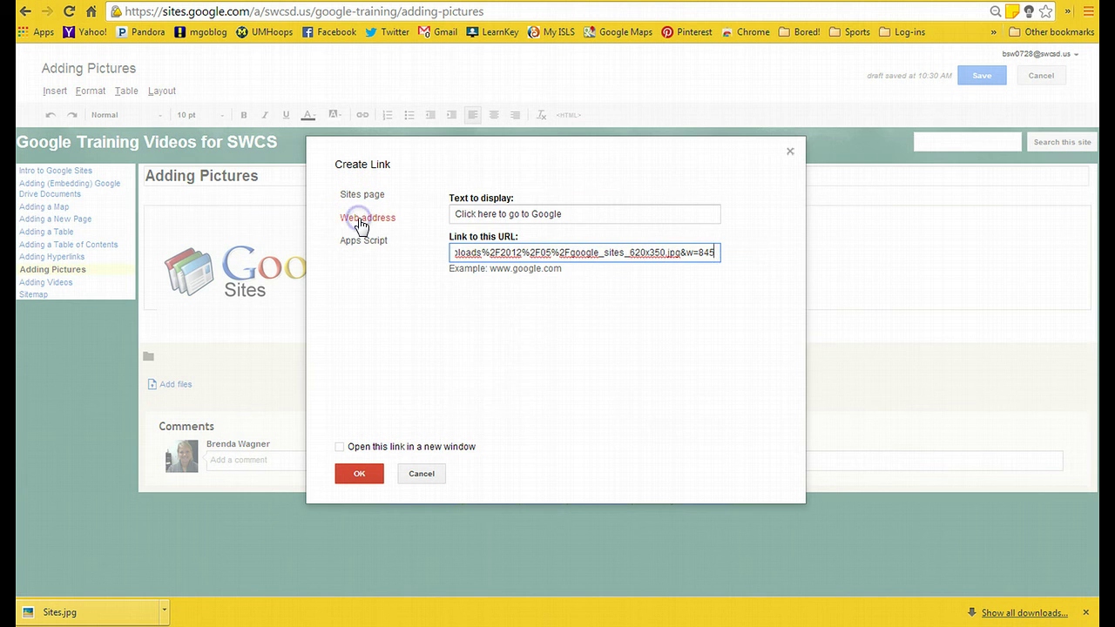
left_click(364, 243)
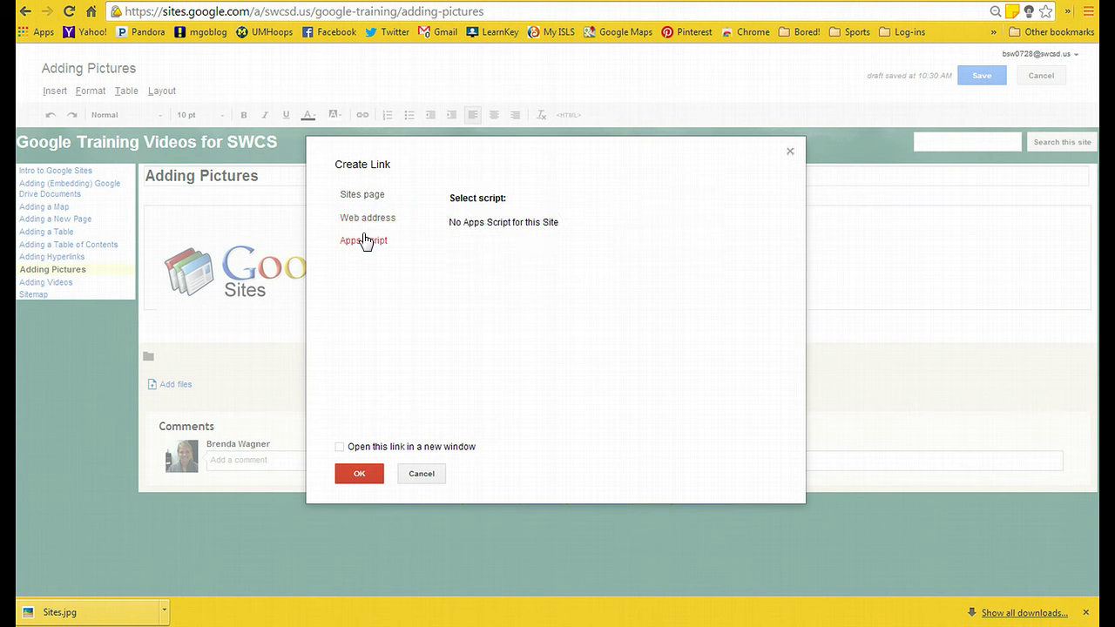
left_click(365, 220)
left_click(366, 223)
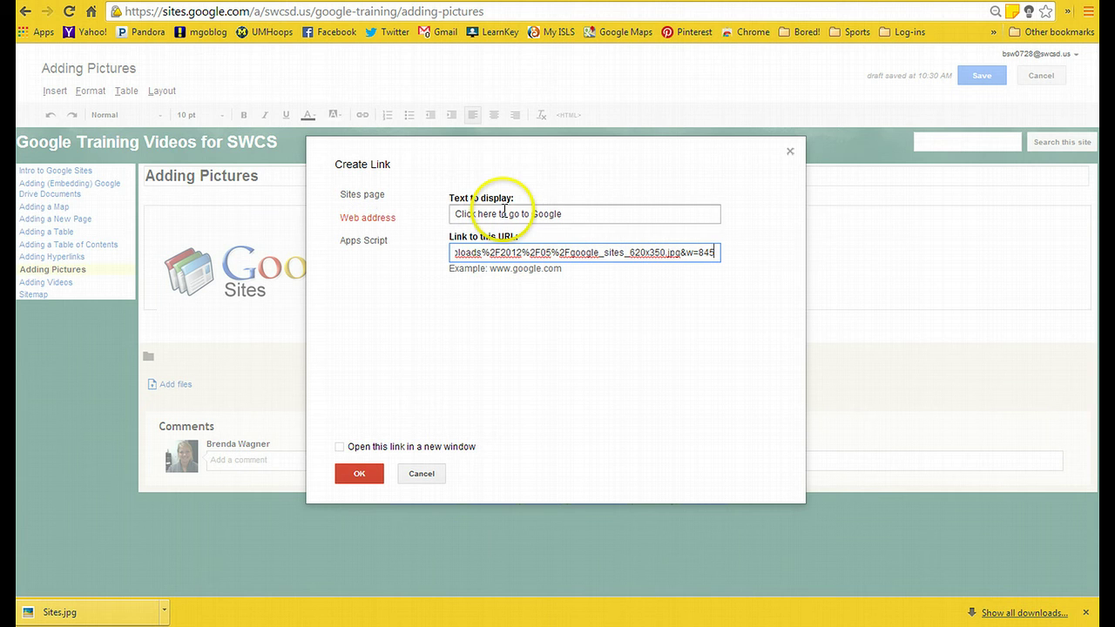
triple_click(554, 255)
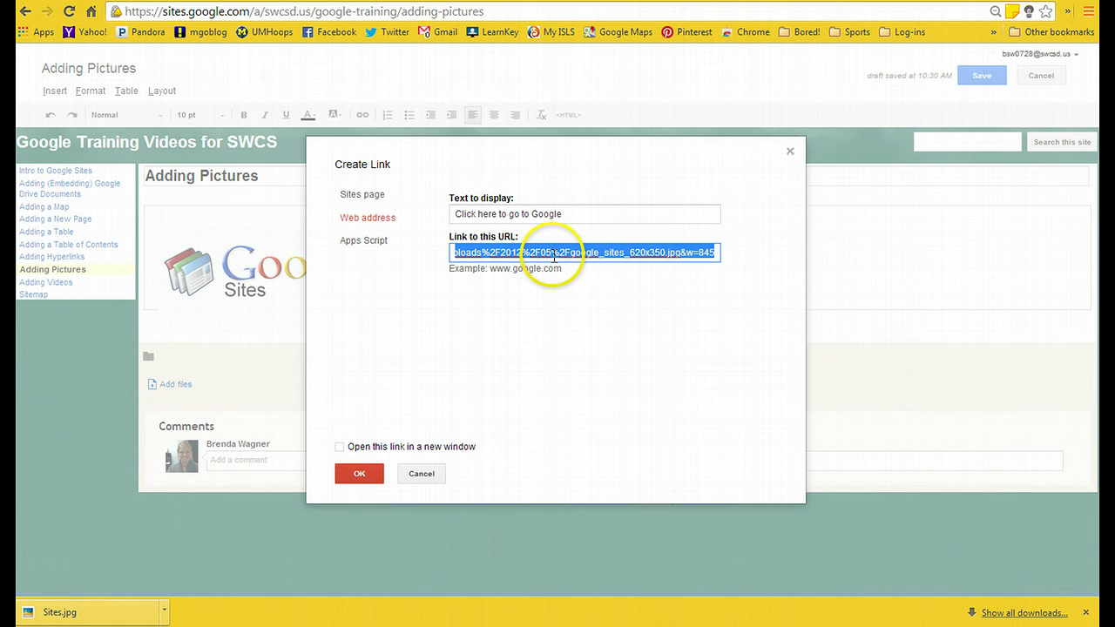
type("www.google.com")
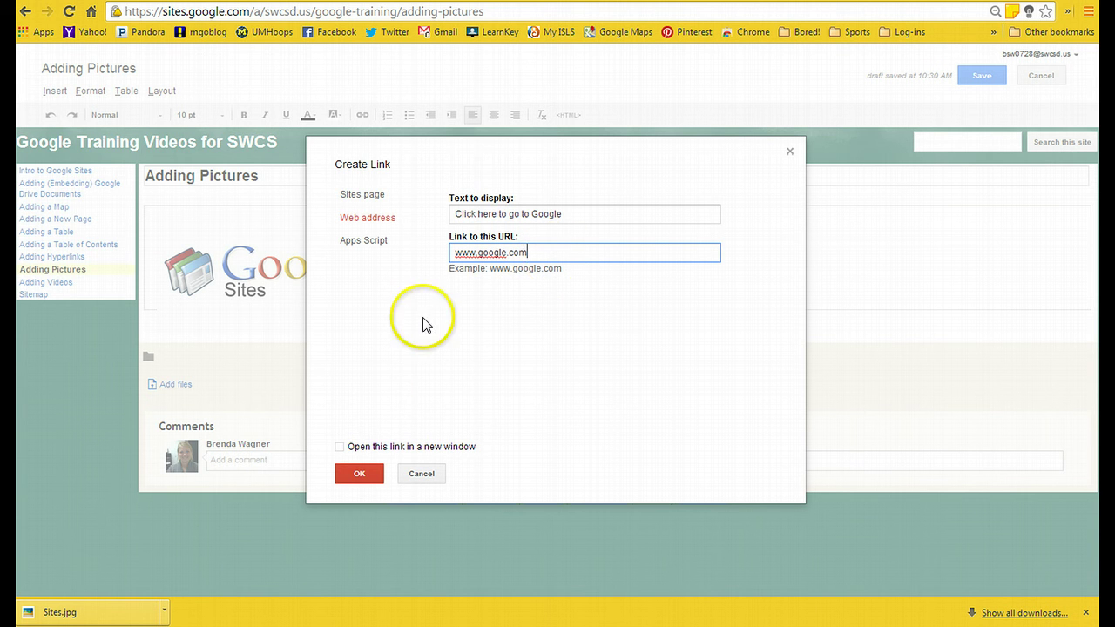
left_click(341, 448)
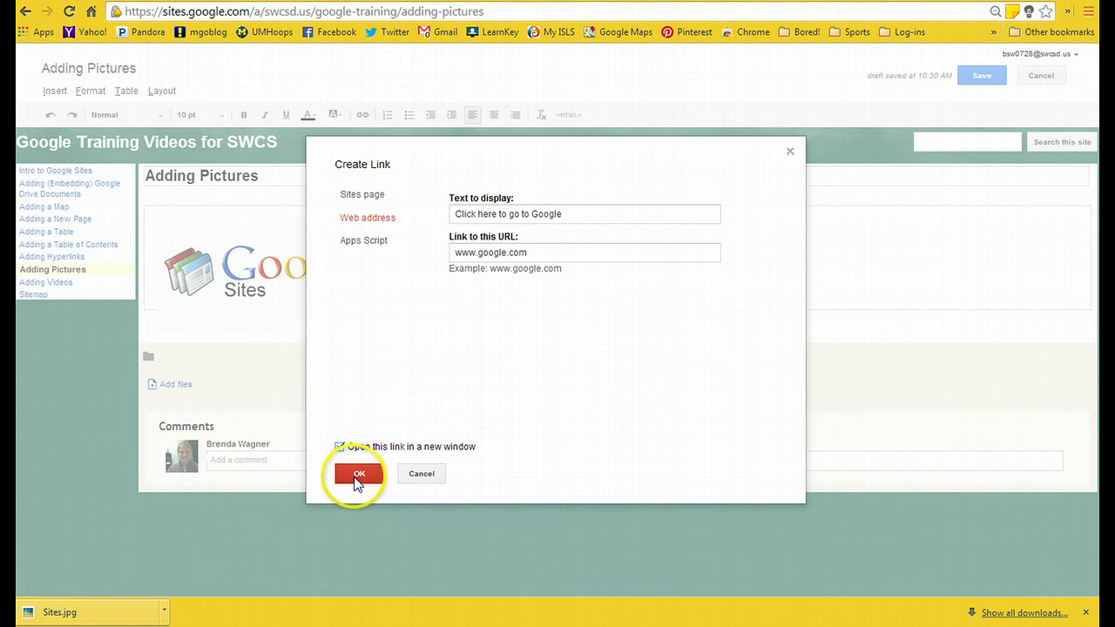
left_click(354, 477)
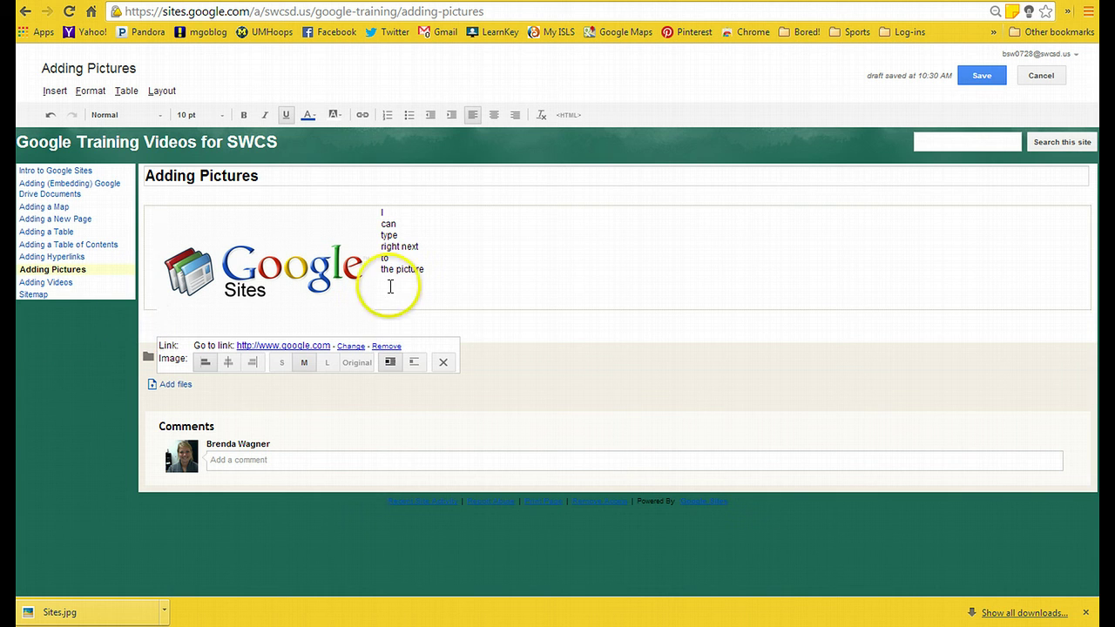
Delete the six lines of text beside the logo and save the page
left_click_drag(437, 274, 374, 219)
key("BackSpace")
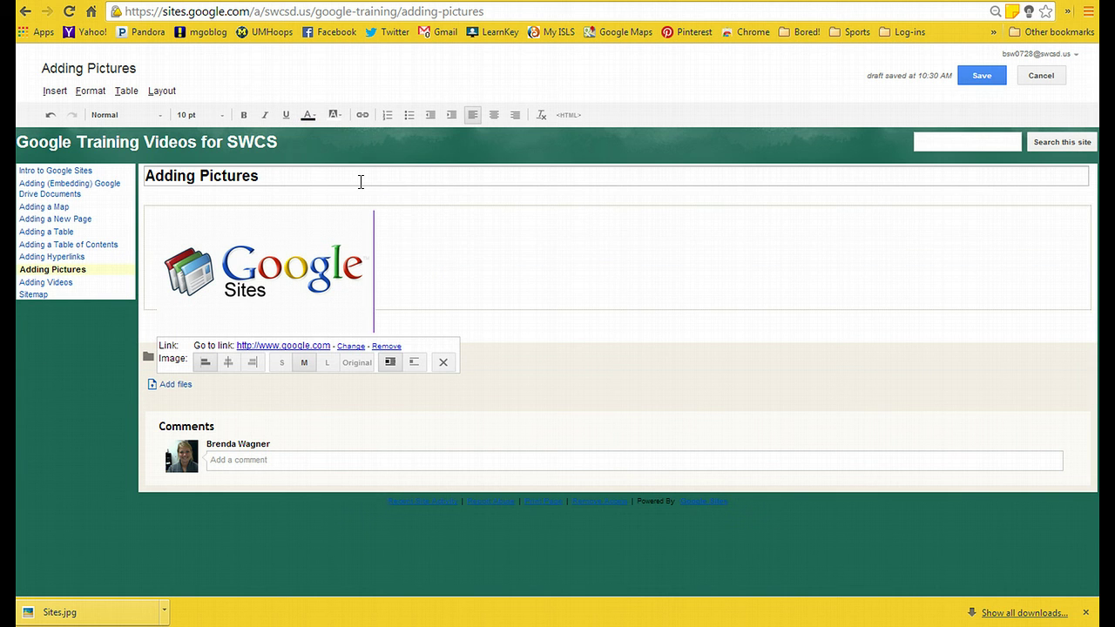
left_click(985, 77)
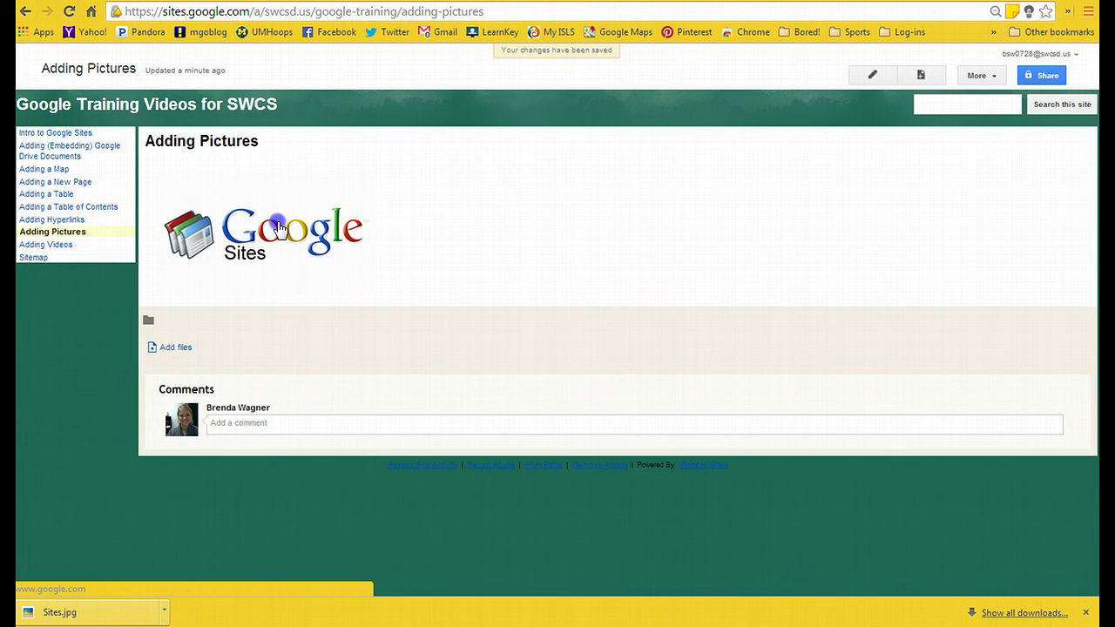
Test the logo's link on the saved page and close the Google page it opens
left_click(279, 228)
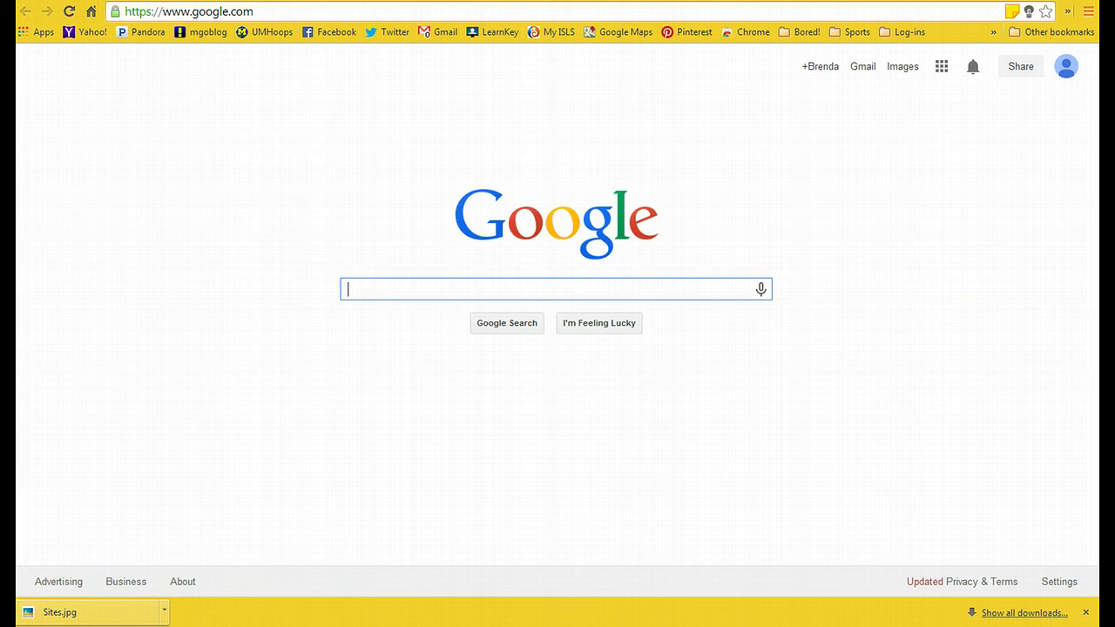
key("ctrl+w")
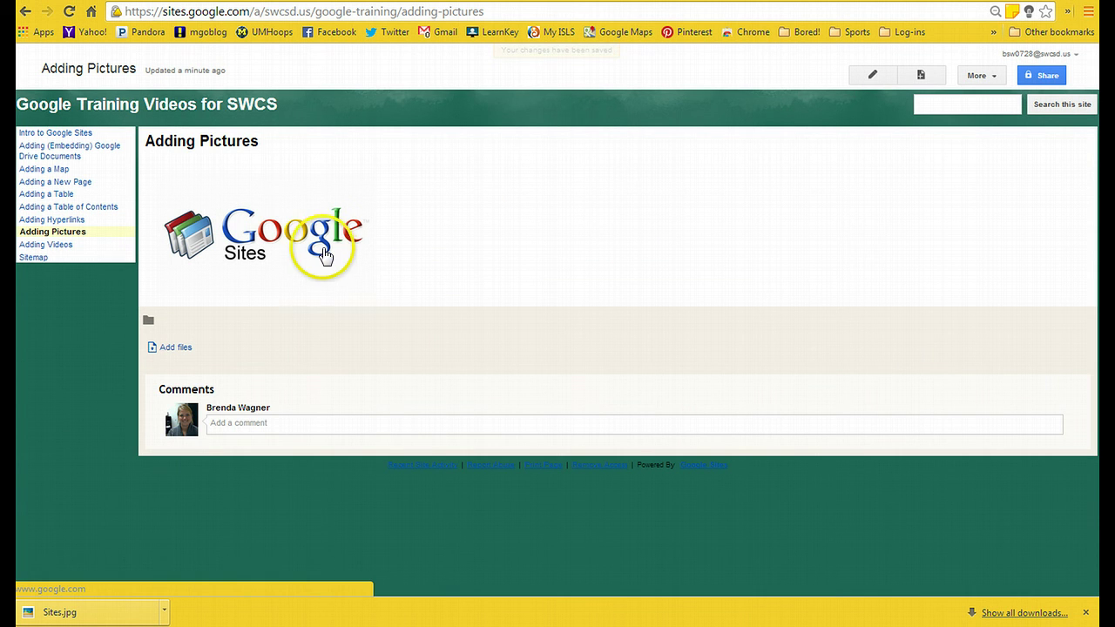